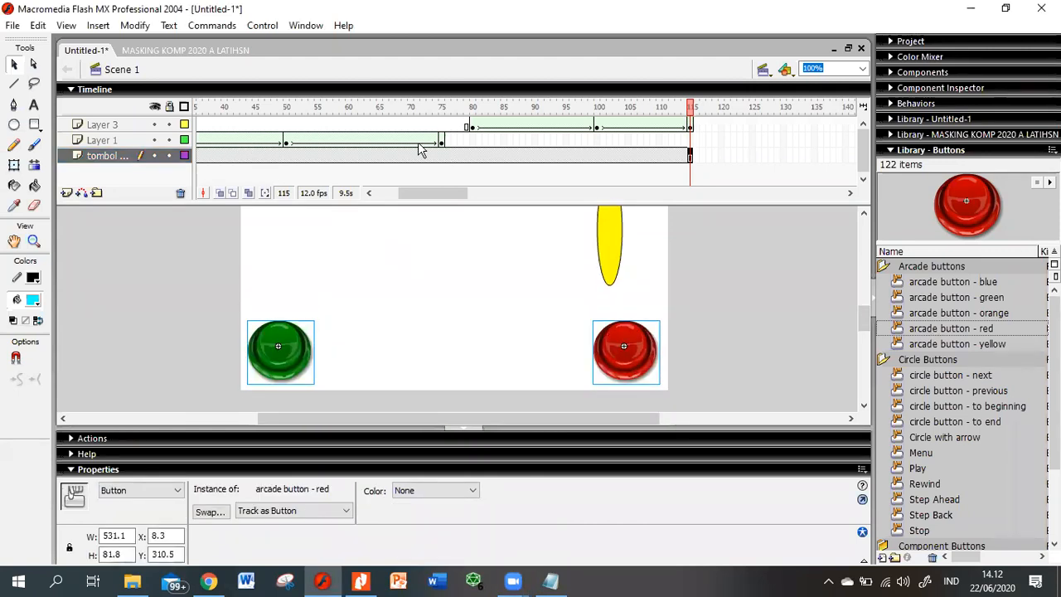
{"action": "left_click", "coordinate": [471, 129]}
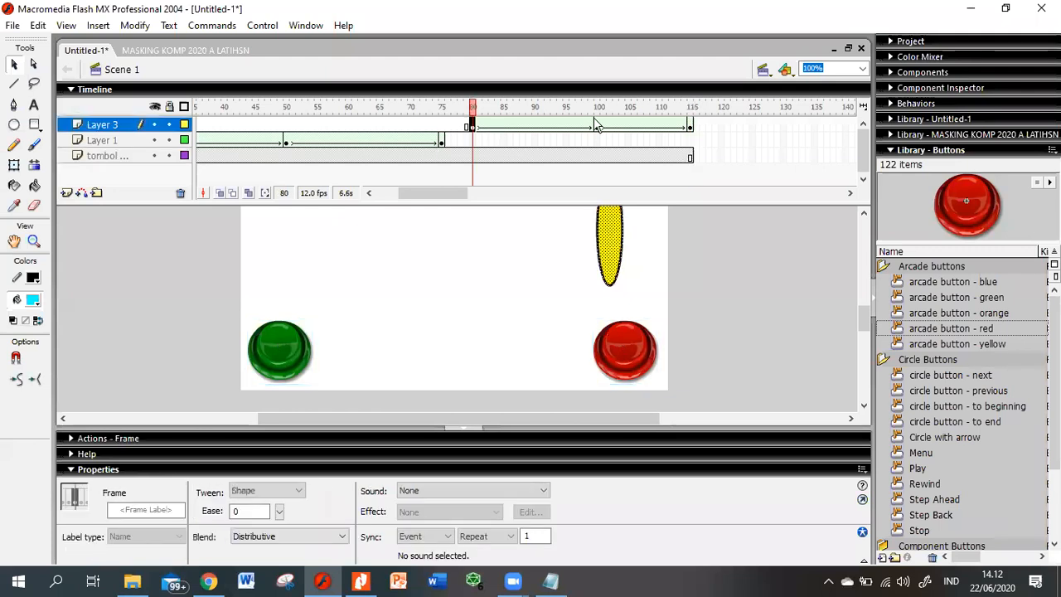
{"action": "left_click", "coordinate": [690, 127]}
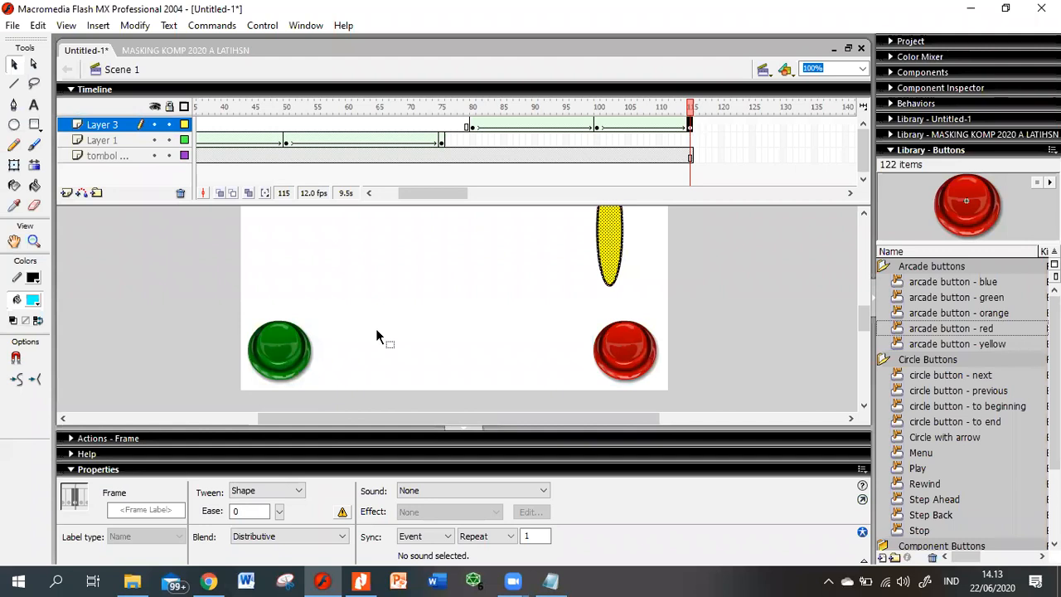
Place blue and yellow arcade buttons on frame 1 of the tombol layer, at about X 167, Y 311 and X 301, Y 309
{"action": "left_click_drag", "start_coordinate": [433, 196], "coordinate": [395, 199]}
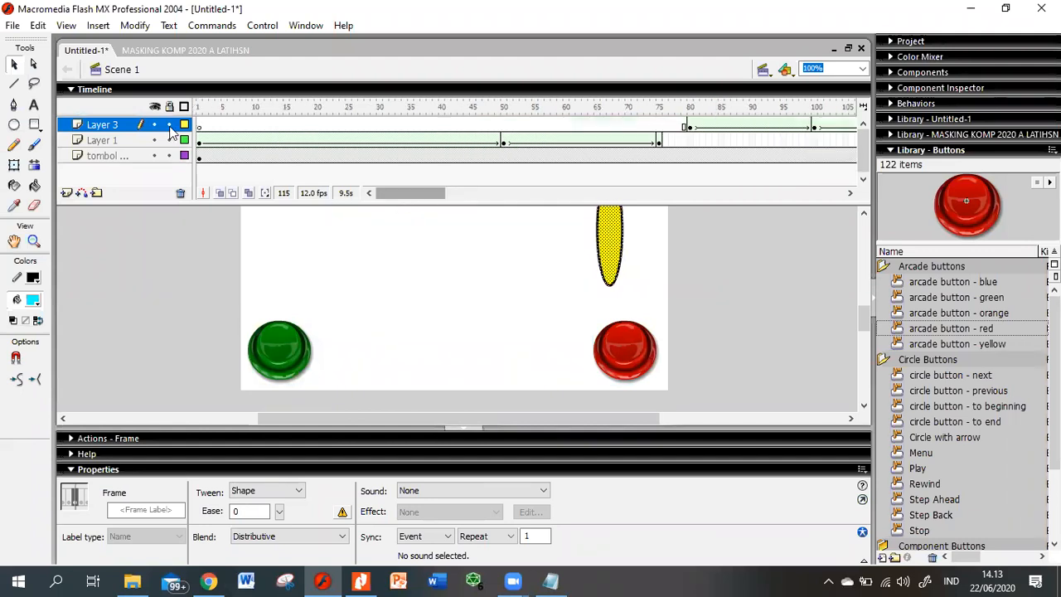
{"action": "left_click", "coordinate": [95, 158]}
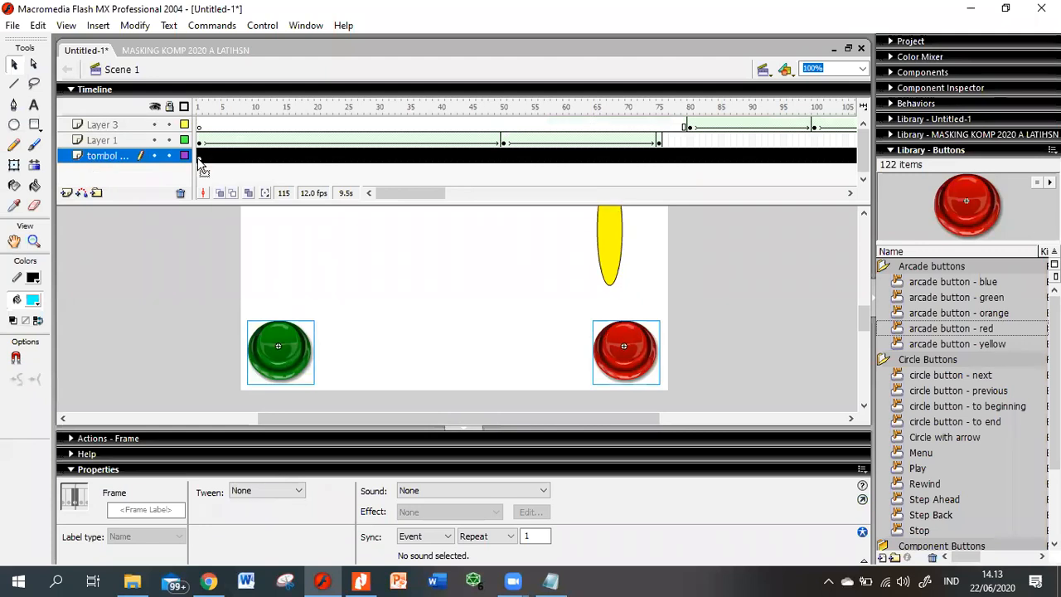
{"action": "left_click", "coordinate": [199, 156]}
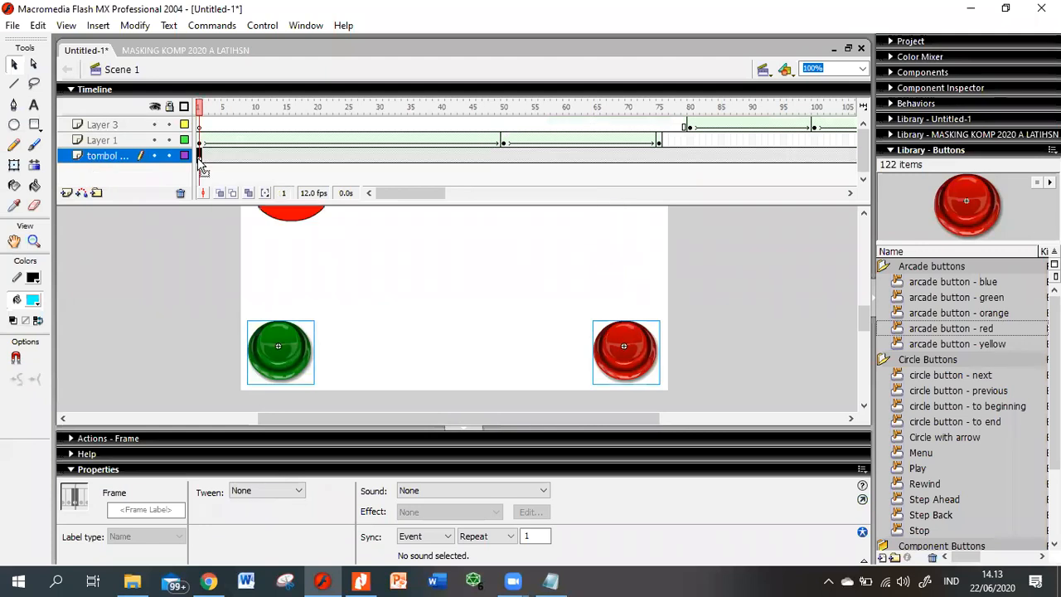
{"action": "left_click", "coordinate": [962, 285]}
{"action": "left_click_drag", "start_coordinate": [966, 217], "coordinate": [414, 356]}
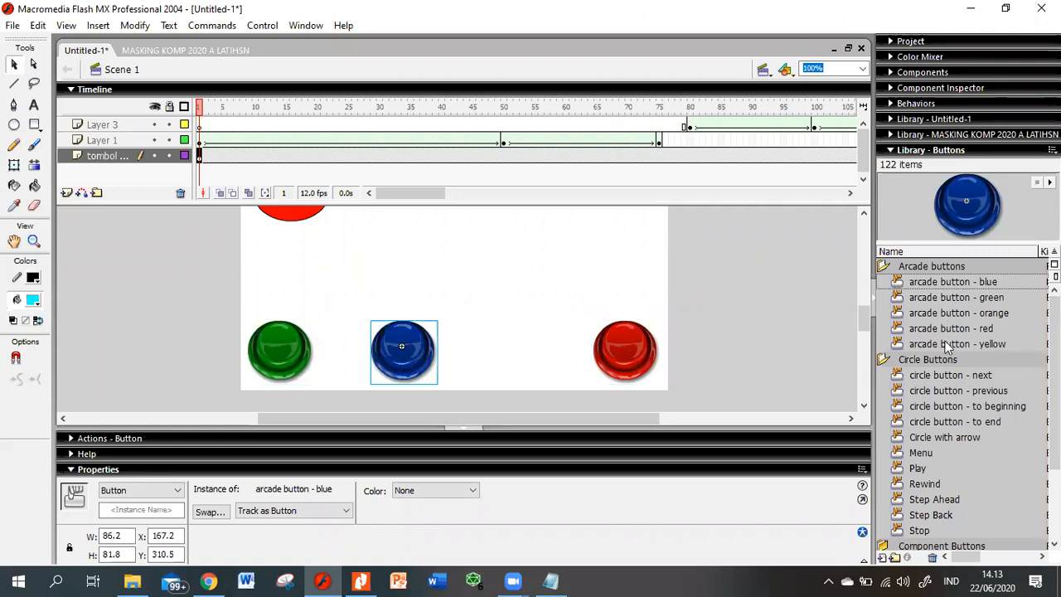
{"action": "left_click", "coordinate": [945, 343]}
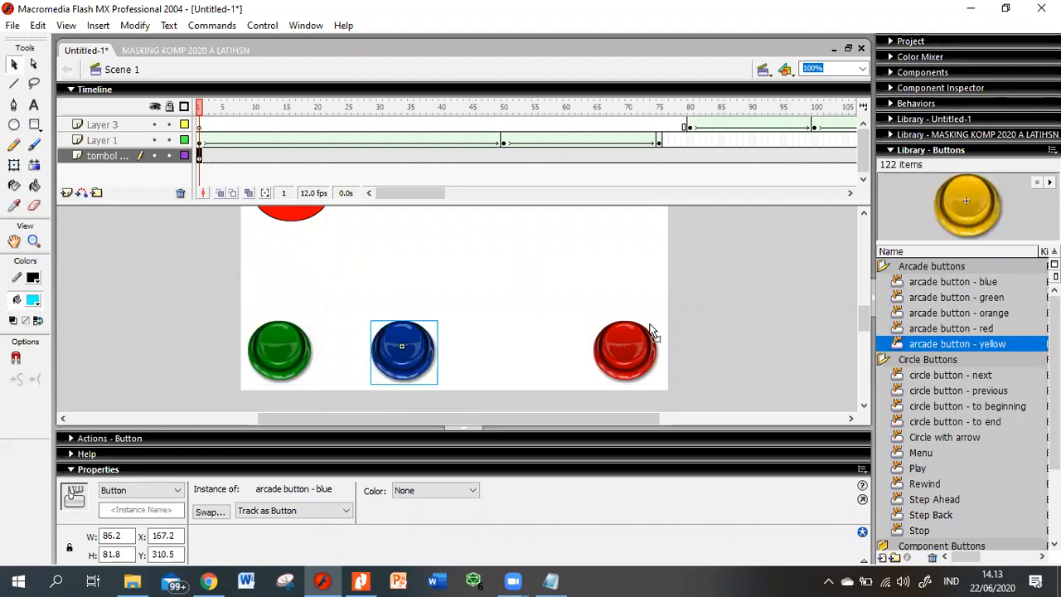
{"action": "left_click_drag", "start_coordinate": [510, 351], "coordinate": [509, 350]}
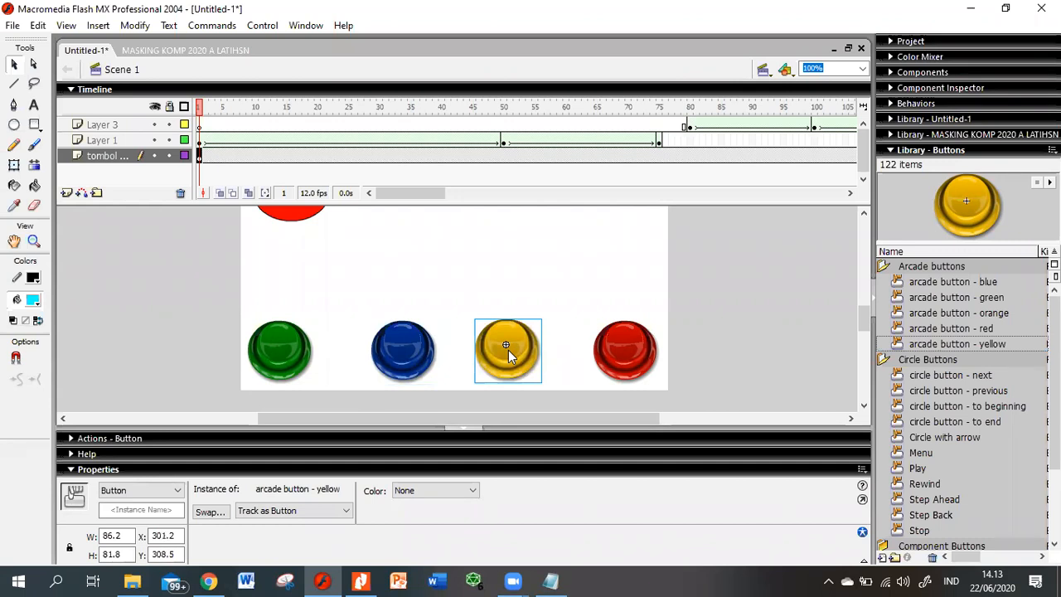
{"action": "left_click", "coordinate": [401, 369]}
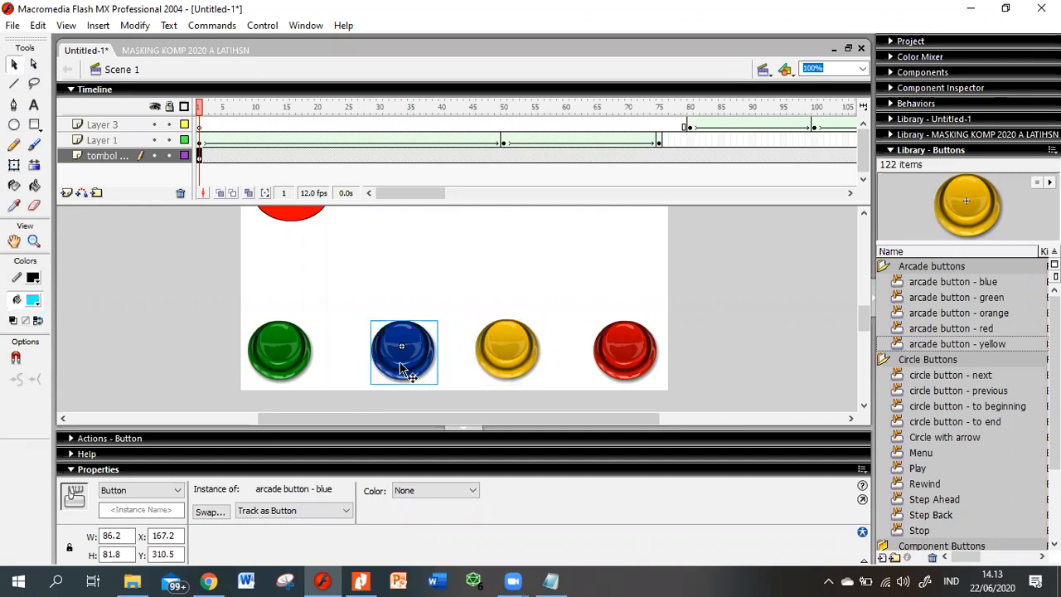
{"action": "left_click", "coordinate": [689, 126]}
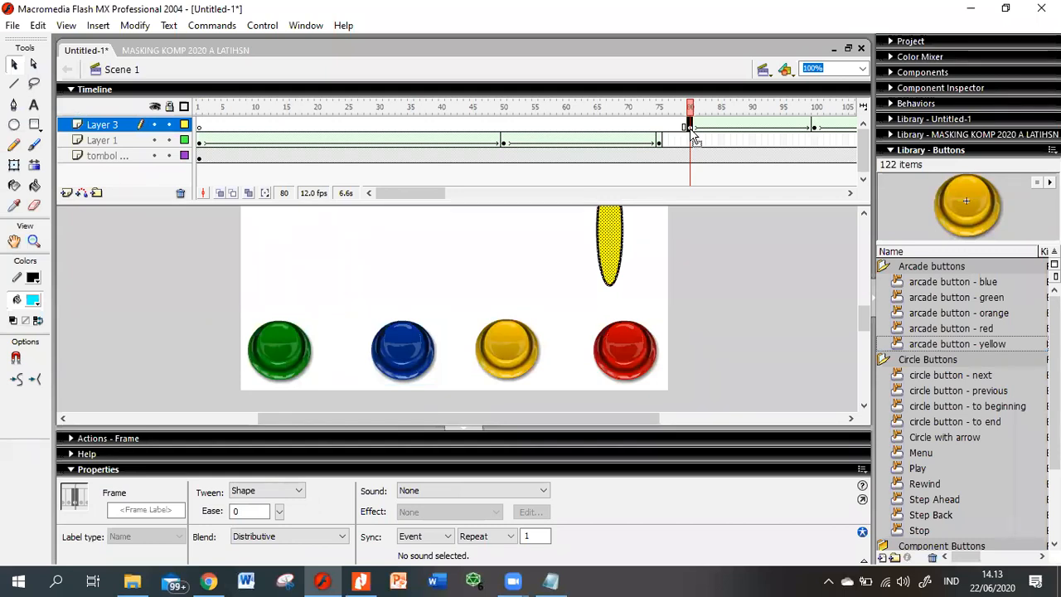
{"action": "left_click", "coordinate": [500, 374]}
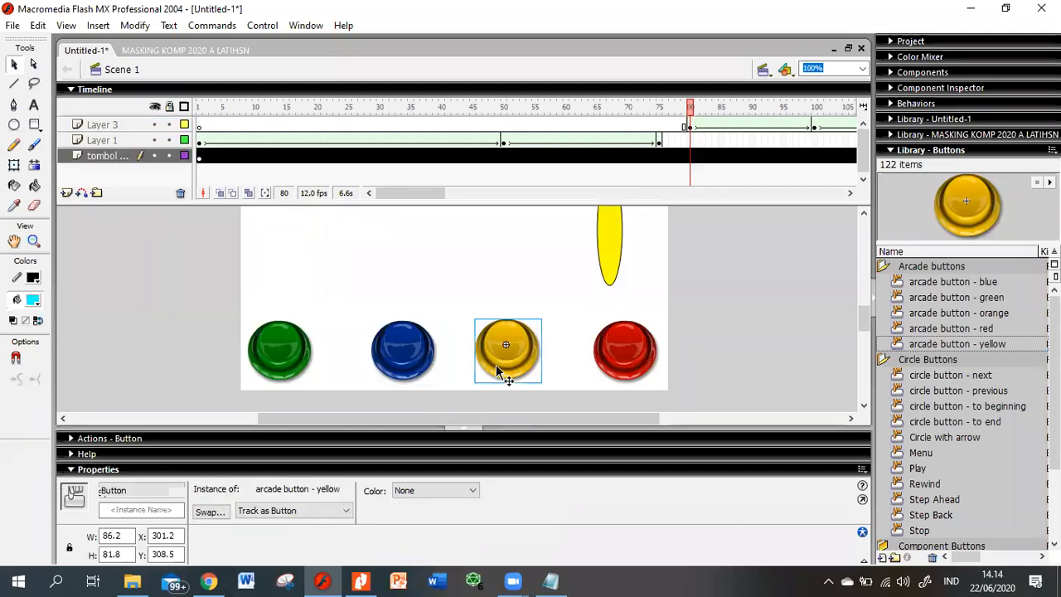
{"action": "left_click", "coordinate": [691, 140]}
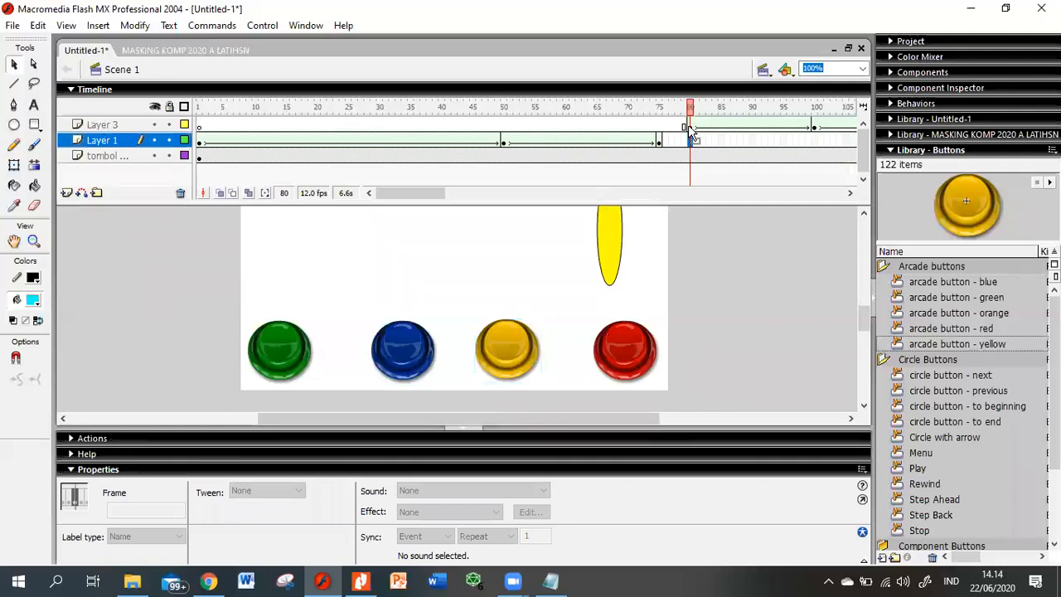
{"action": "left_click", "coordinate": [691, 126]}
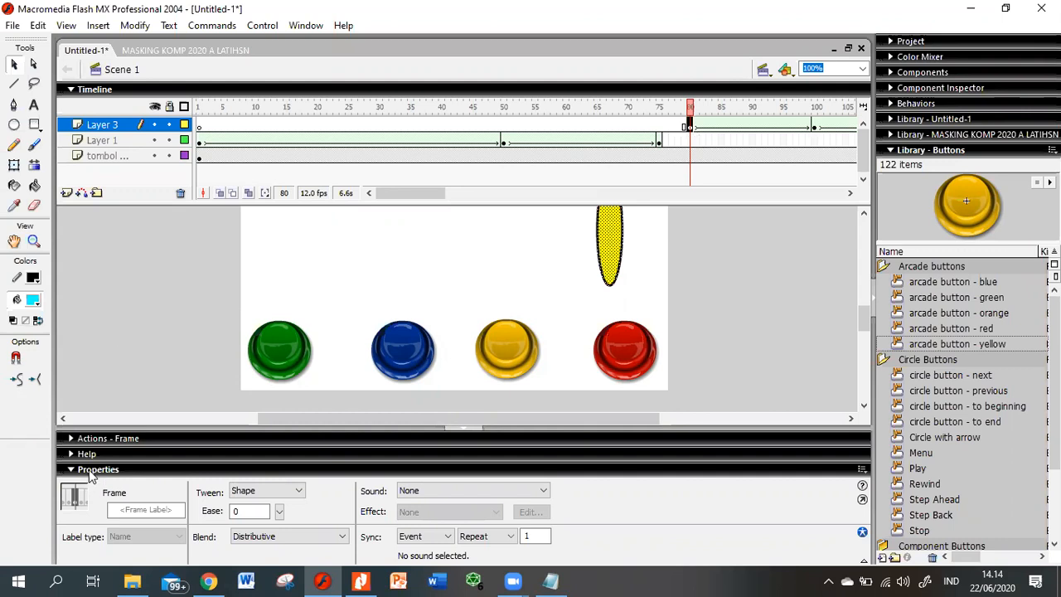
Add an on (release) event handler to the blue arcade button's actions
{"action": "key", "text": "ctrl+F3"}
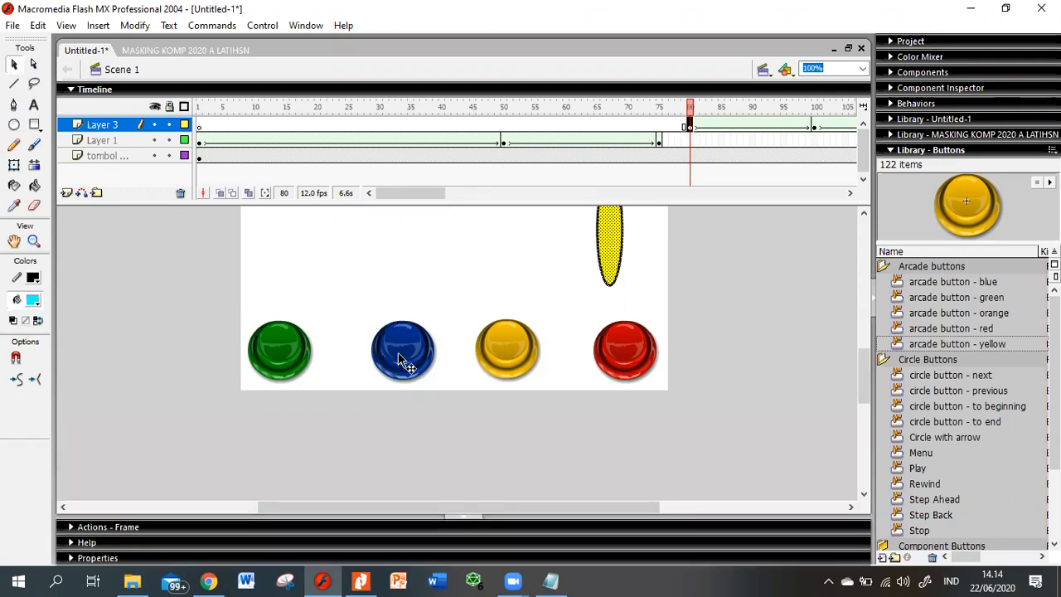
{"action": "left_click", "coordinate": [399, 361]}
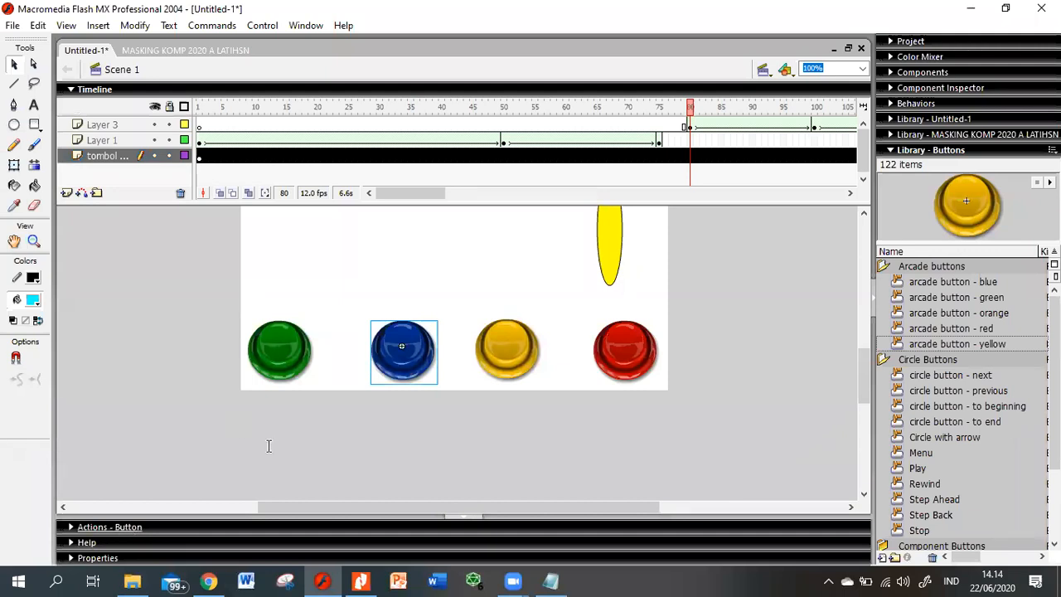
{"action": "key", "text": "F9"}
{"action": "left_click", "coordinate": [237, 421]}
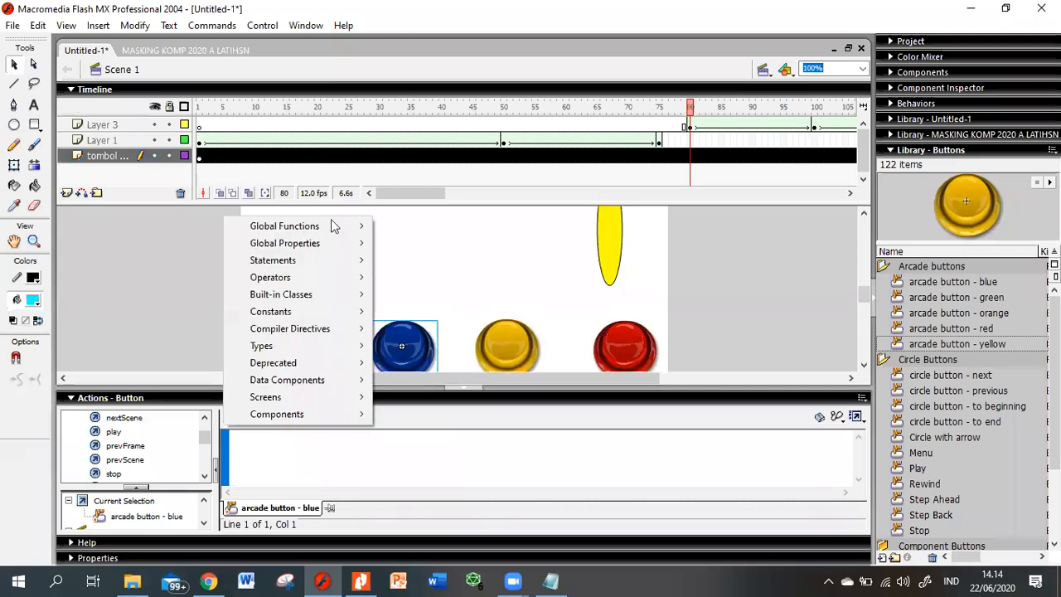
{"action": "mouse_move", "coordinate": [331, 229]}
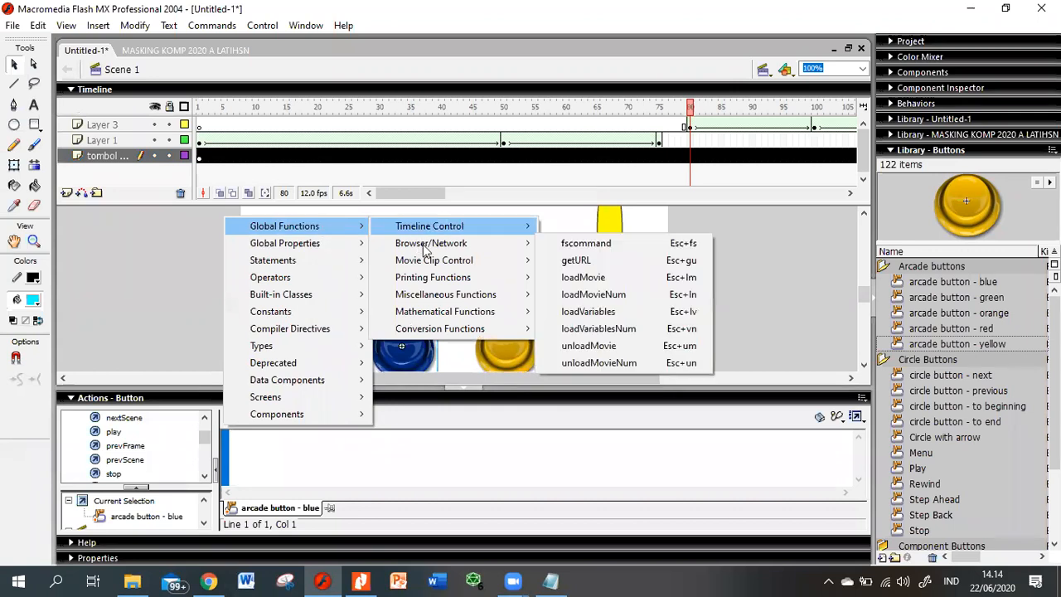
{"action": "mouse_move", "coordinate": [449, 264]}
{"action": "left_click", "coordinate": [572, 300]}
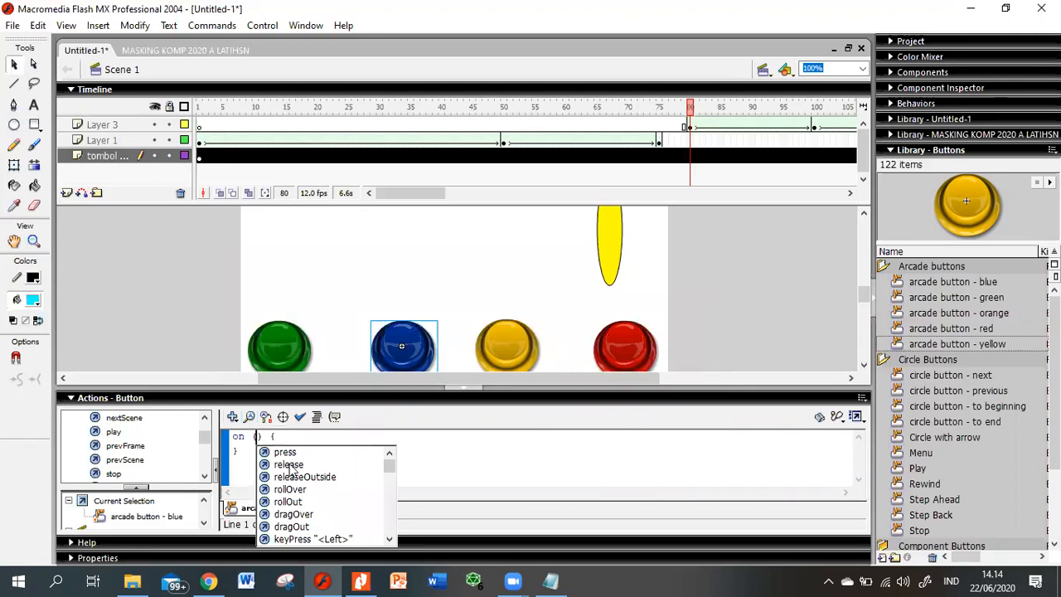
{"action": "key", "text": "Return"}
{"action": "key", "text": "End"}
Insert gotoAndPlay(80) inside the blue button's release handler
{"action": "left_click", "coordinate": [205, 428]}
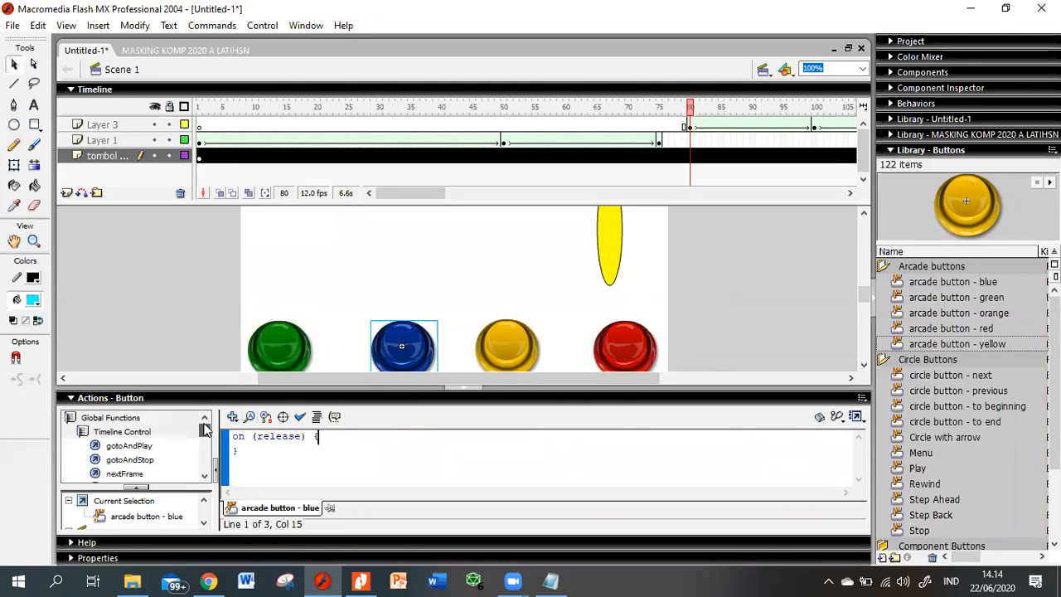
{"action": "double_click", "coordinate": [136, 449]}
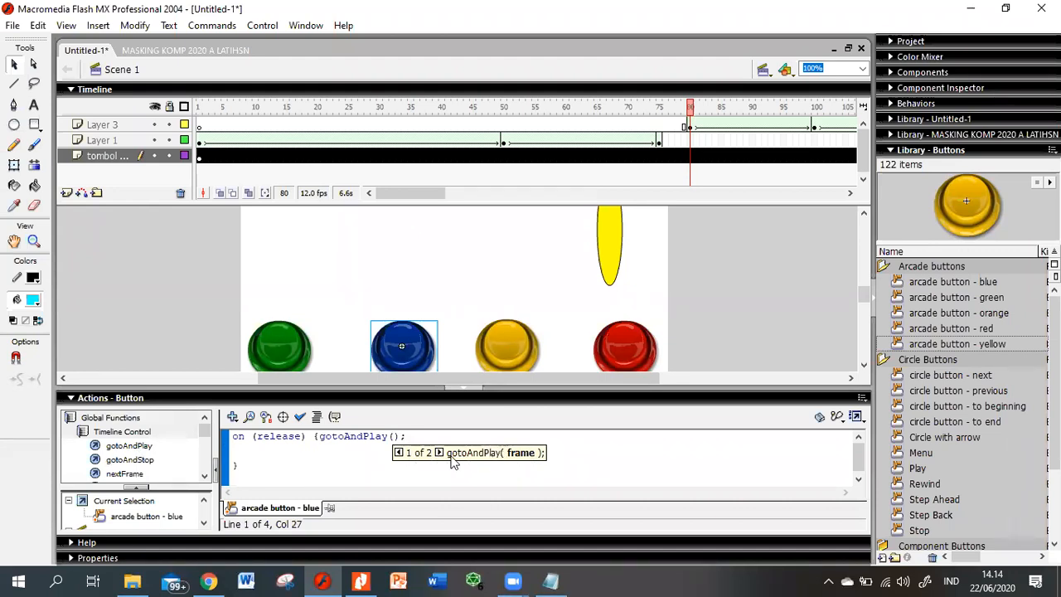
{"action": "left_click", "coordinate": [439, 453]}
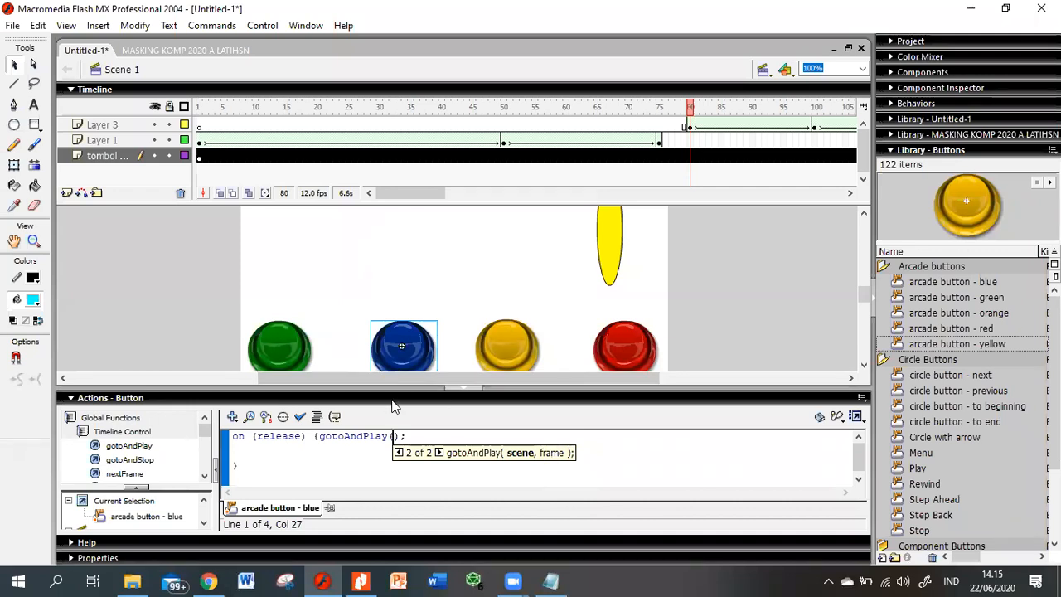
{"action": "left_click", "coordinate": [440, 454]}
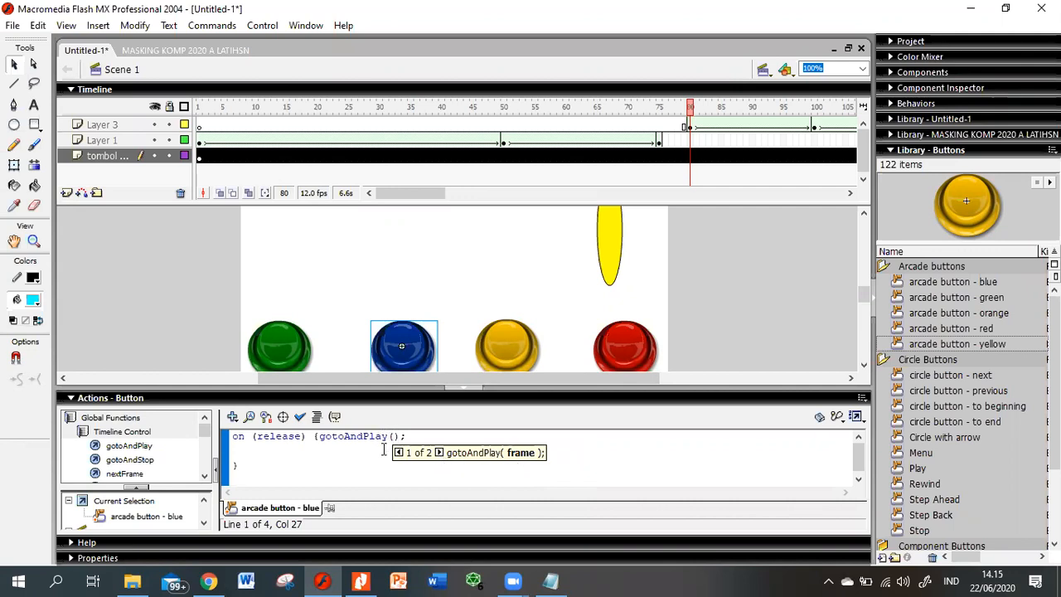
{"action": "type", "text": "80"}
{"action": "left_click", "coordinate": [518, 341]}
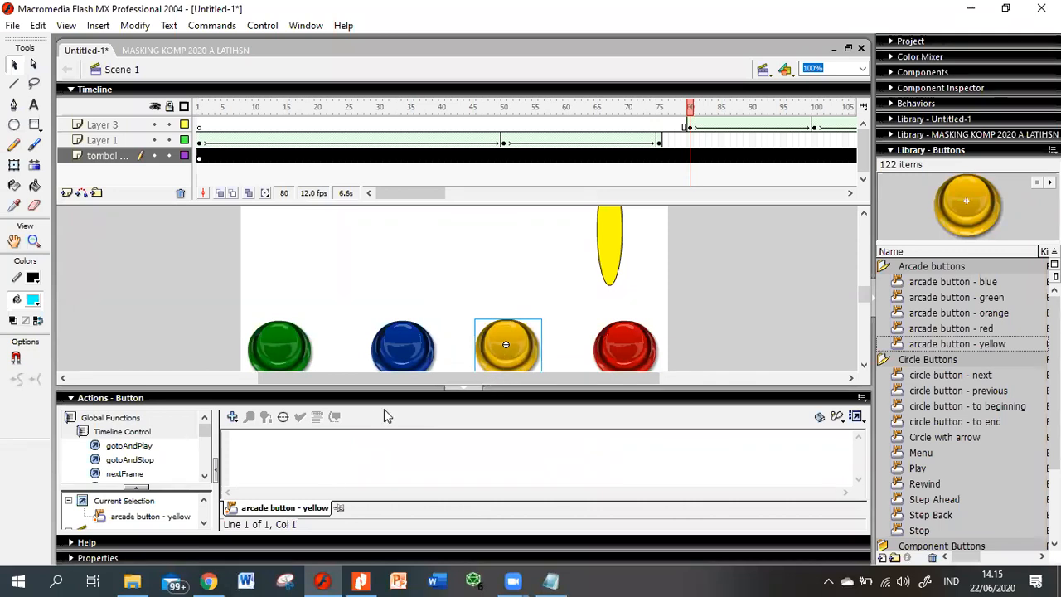
{"action": "left_click", "coordinate": [400, 354]}
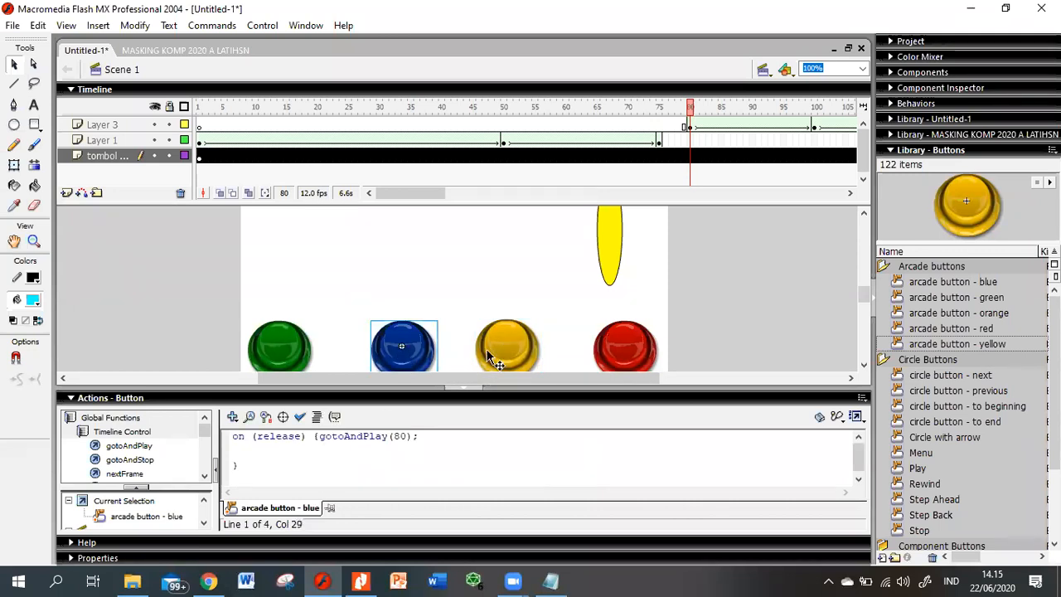
Give the yellow arcade button an on (release) handler that calls gotoAndStop(80)
{"action": "left_click", "coordinate": [492, 357]}
{"action": "left_click", "coordinate": [232, 416]}
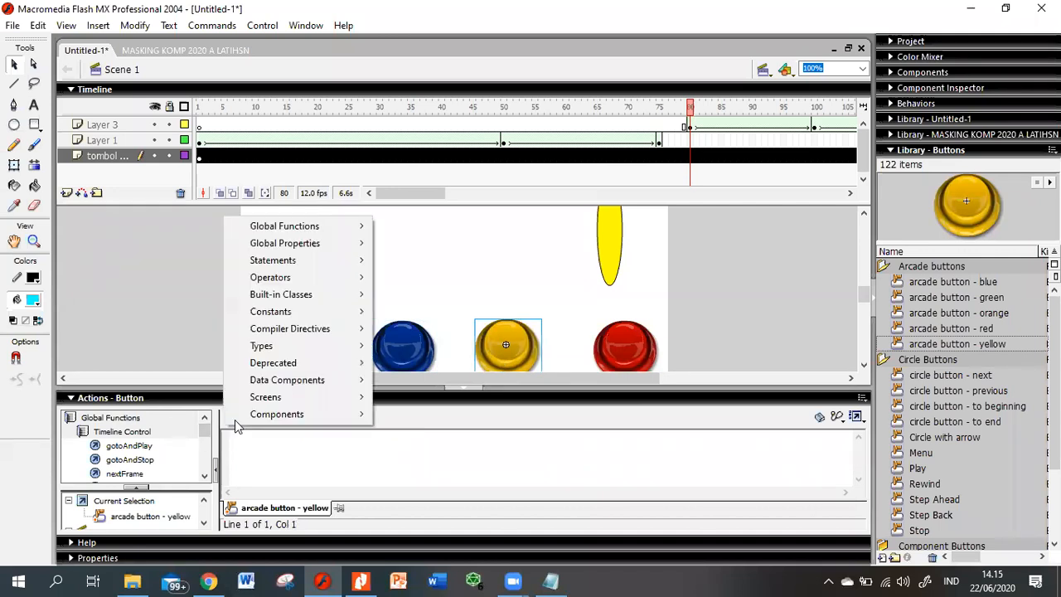
{"action": "mouse_move", "coordinate": [339, 232]}
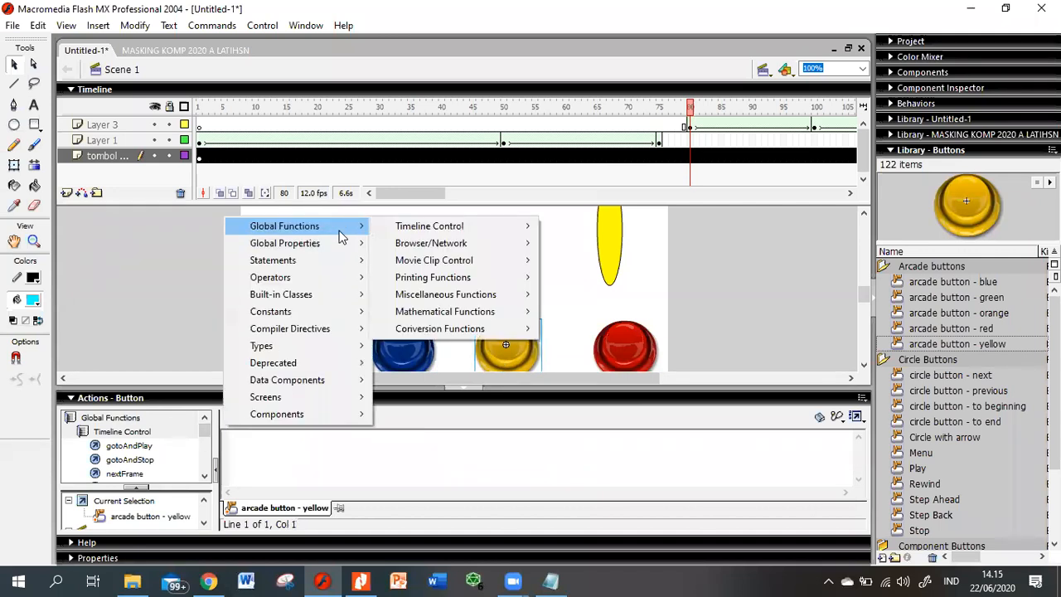
{"action": "mouse_move", "coordinate": [427, 260]}
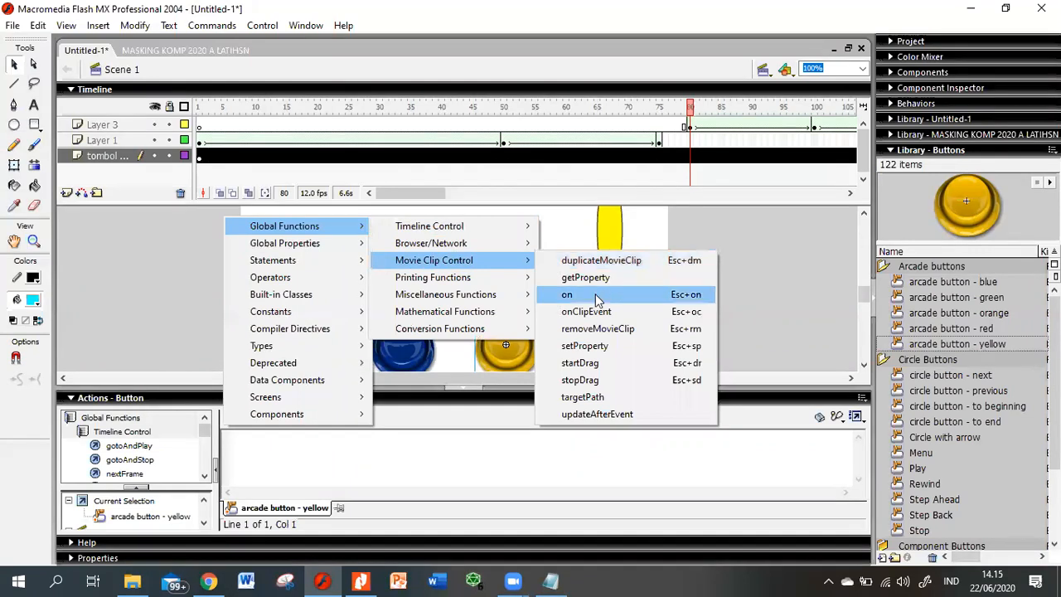
{"action": "left_click", "coordinate": [596, 296]}
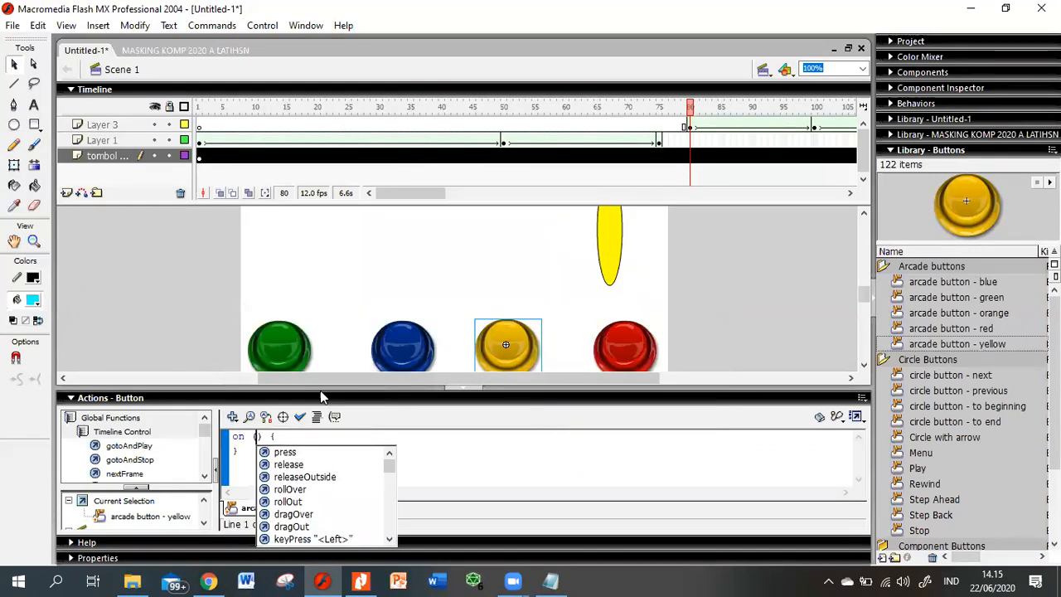
{"action": "double_click", "coordinate": [300, 468]}
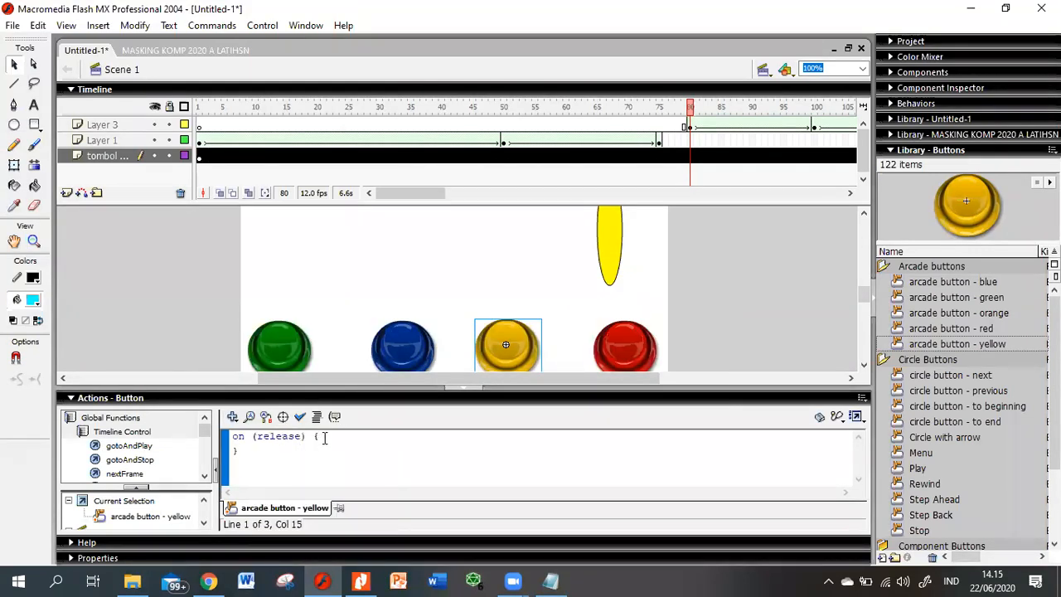
{"action": "double_click", "coordinate": [130, 461]}
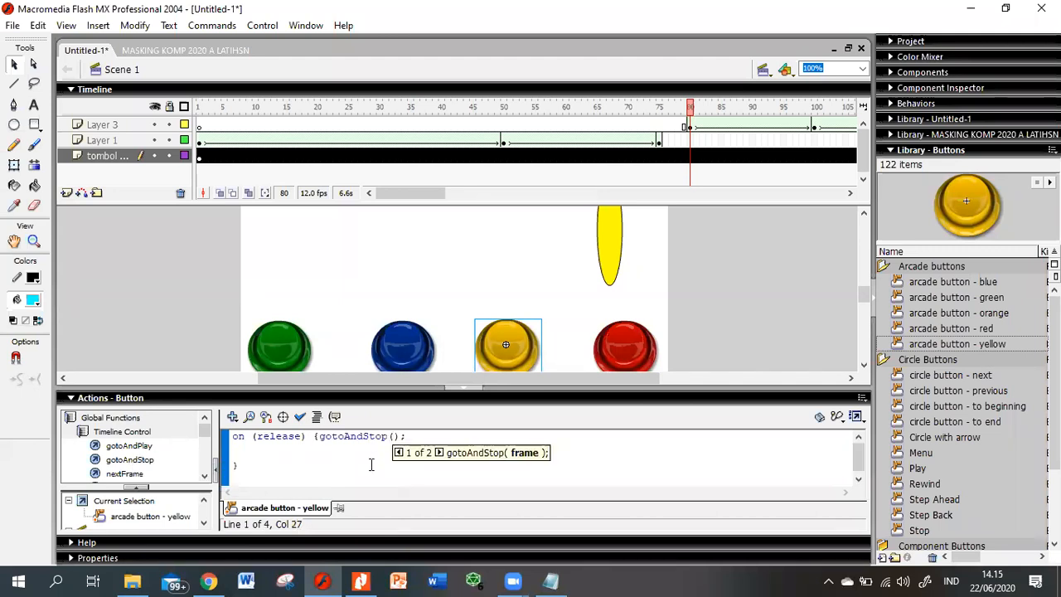
{"action": "type", "text": "80"}
{"action": "left_click", "coordinate": [107, 400]}
Test the movie and try out the yellow, green and blue buttons while the animation plays
{"action": "key", "text": "ctrl+Return"}
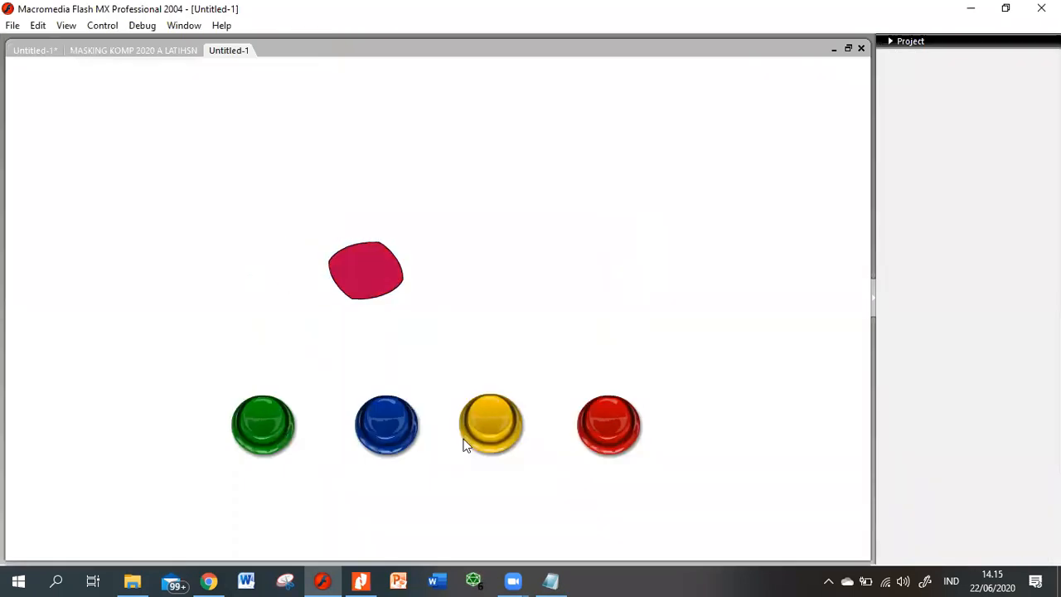
{"action": "left_click", "coordinate": [491, 433]}
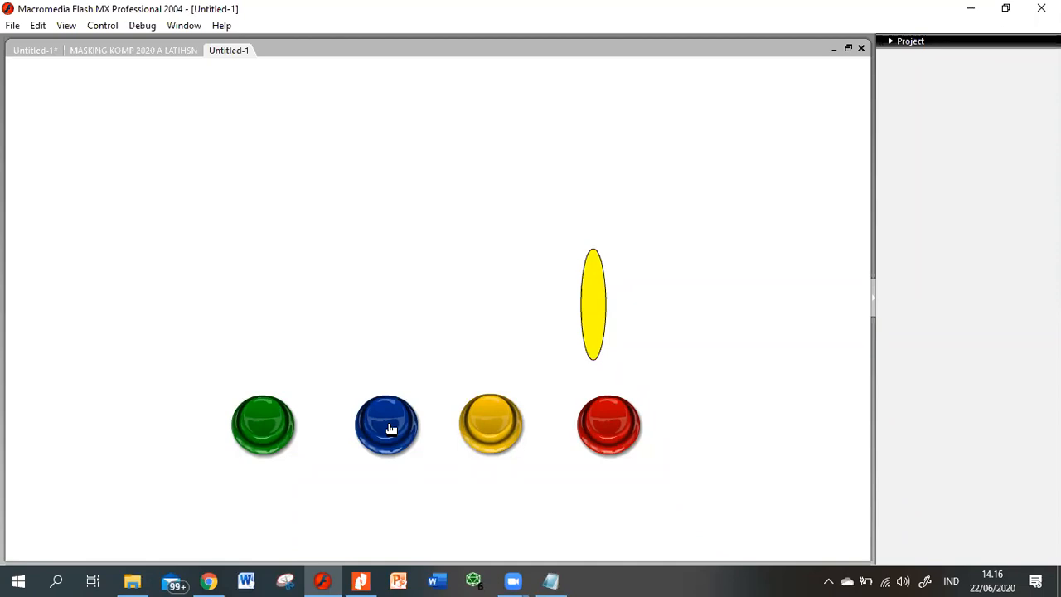
{"action": "left_click", "coordinate": [263, 427]}
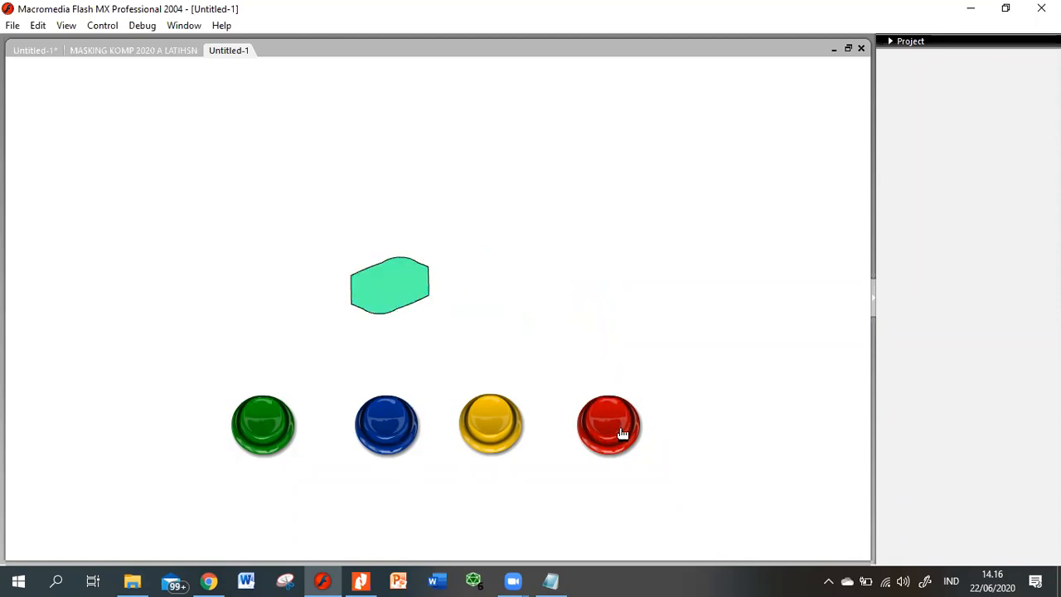
{"action": "left_click", "coordinate": [385, 424]}
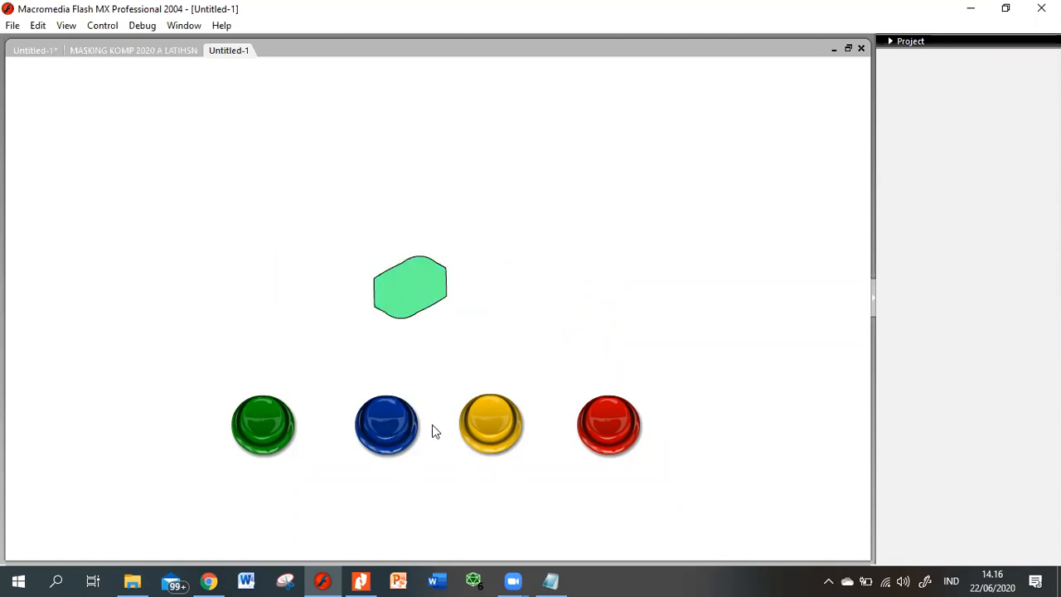
{"action": "left_click", "coordinate": [484, 431]}
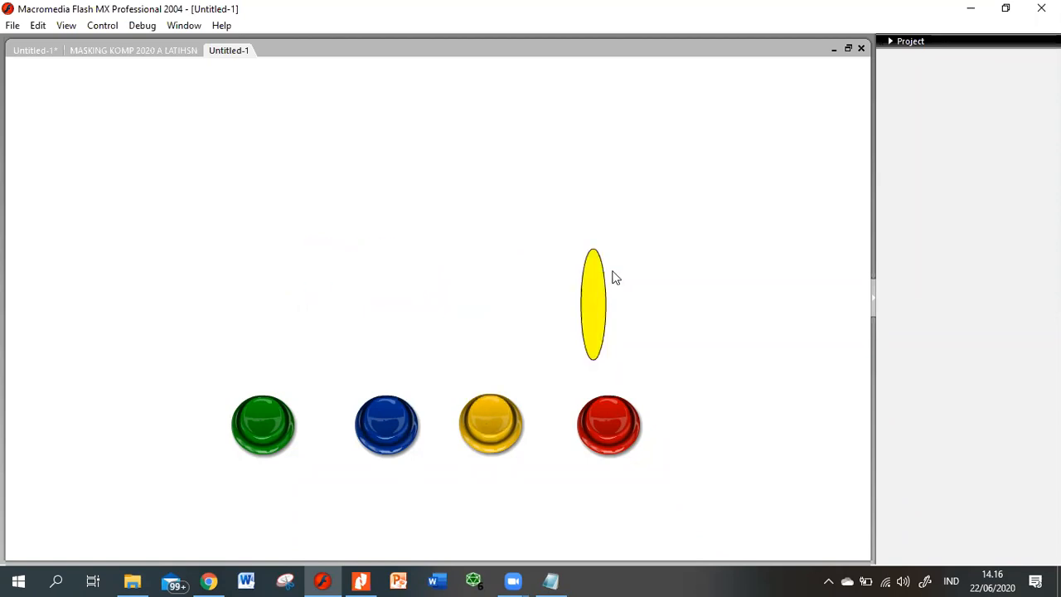
Try out the green button in the test movie and close the preview
{"action": "left_click", "coordinate": [258, 435]}
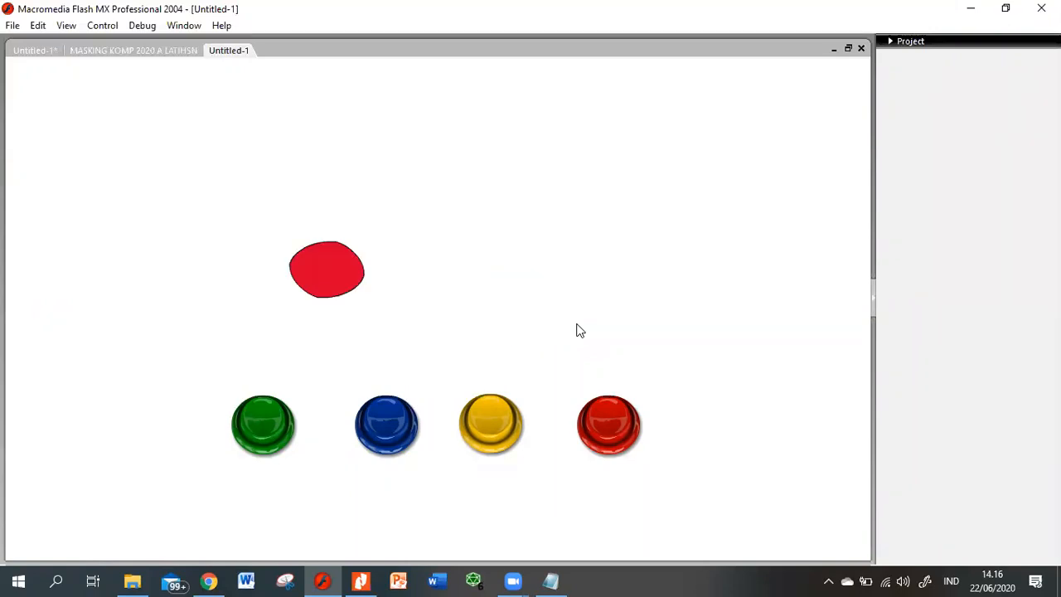
{"action": "key", "text": "ctrl+w"}
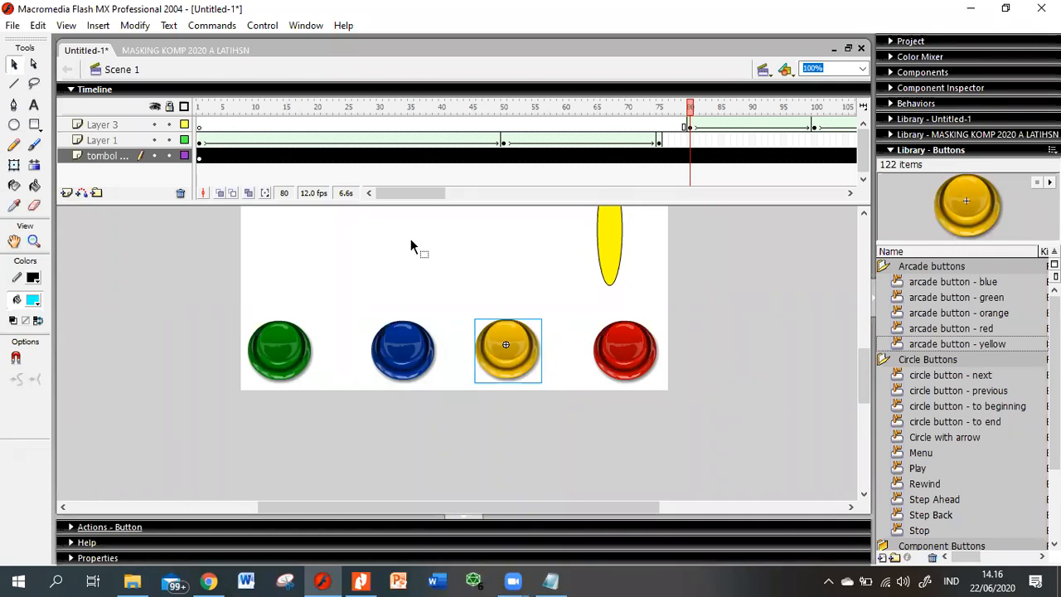
Add a stop() action to the Layer 1 keyframe at frame 75
{"action": "left_click", "coordinate": [858, 158]}
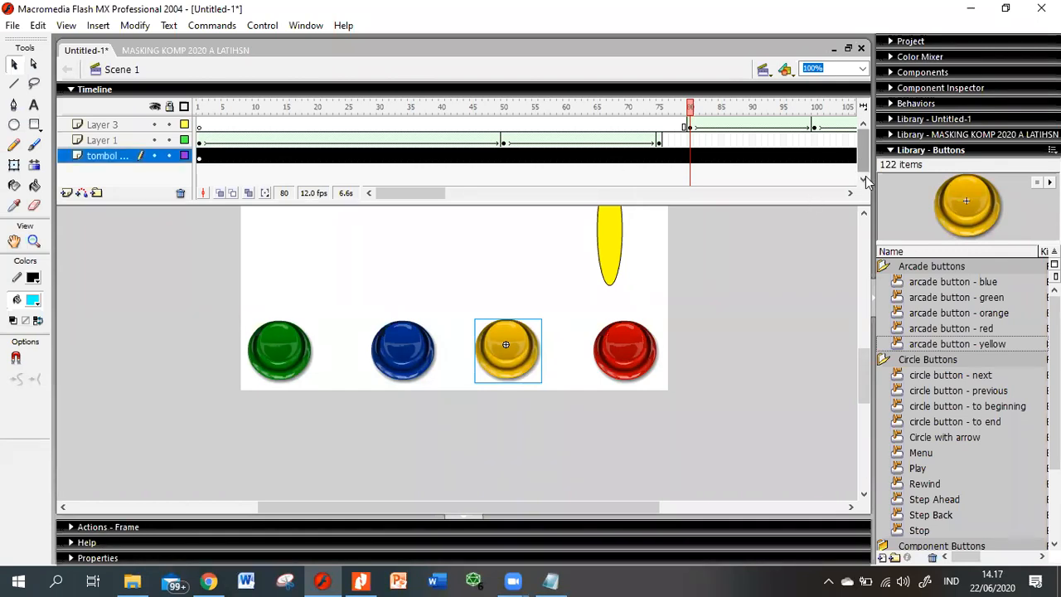
{"action": "left_click", "coordinate": [660, 142]}
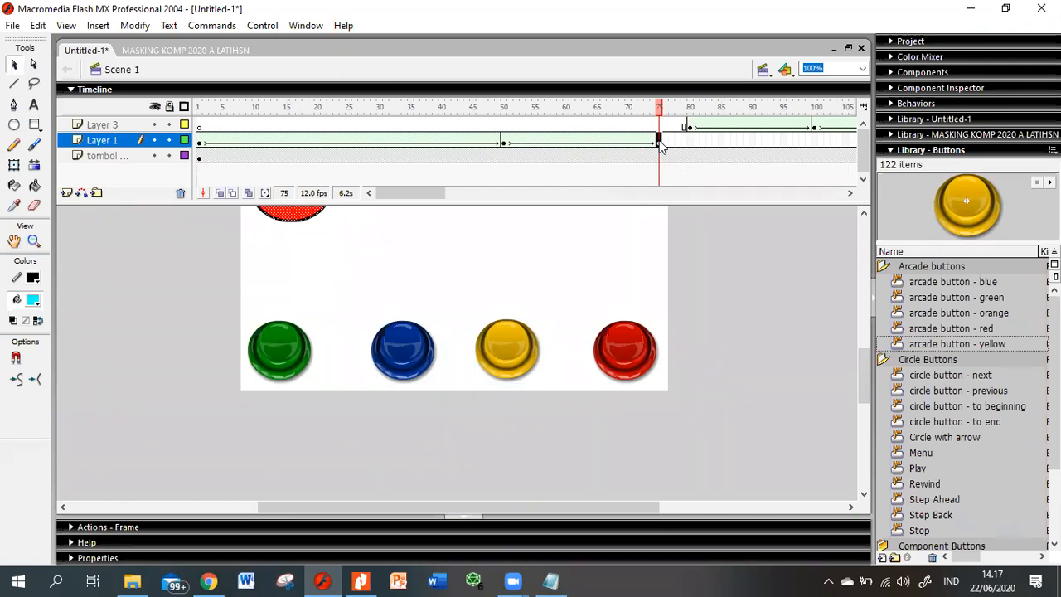
{"action": "left_click_drag", "start_coordinate": [660, 145], "coordinate": [661, 151]}
{"action": "left_click", "coordinate": [95, 527]}
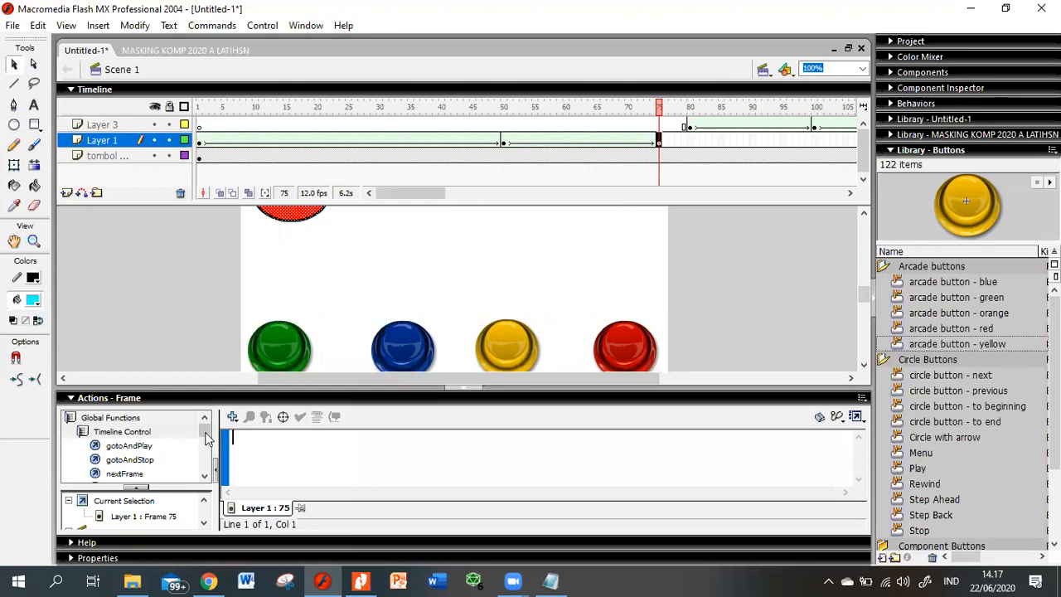
{"action": "scroll", "coordinate": [207, 439], "scroll_direction": "down", "scroll_amount": 1}
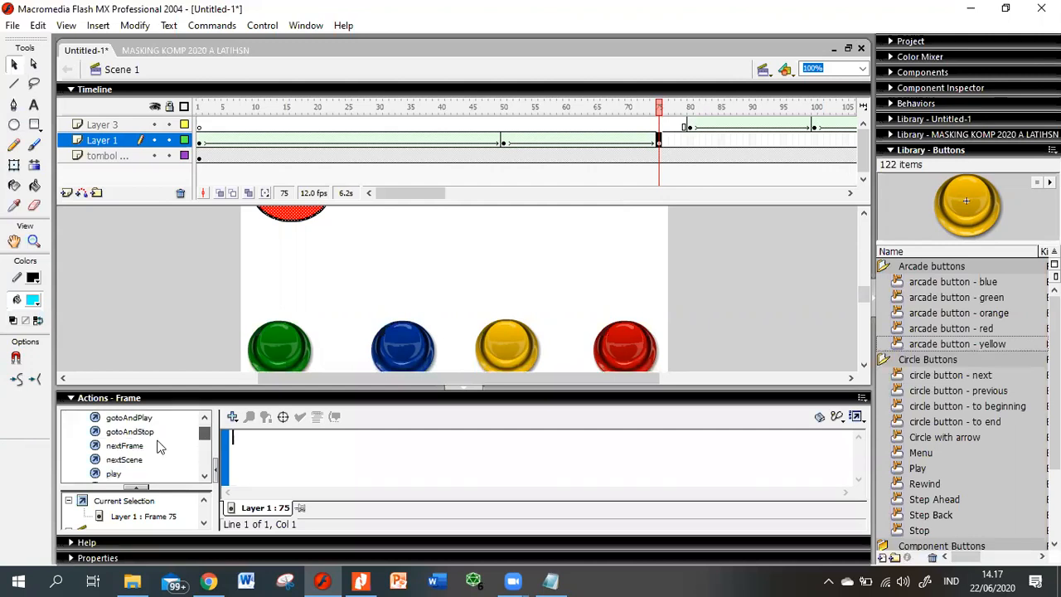
{"action": "scroll", "coordinate": [120, 457], "scroll_direction": "down", "scroll_amount": 2}
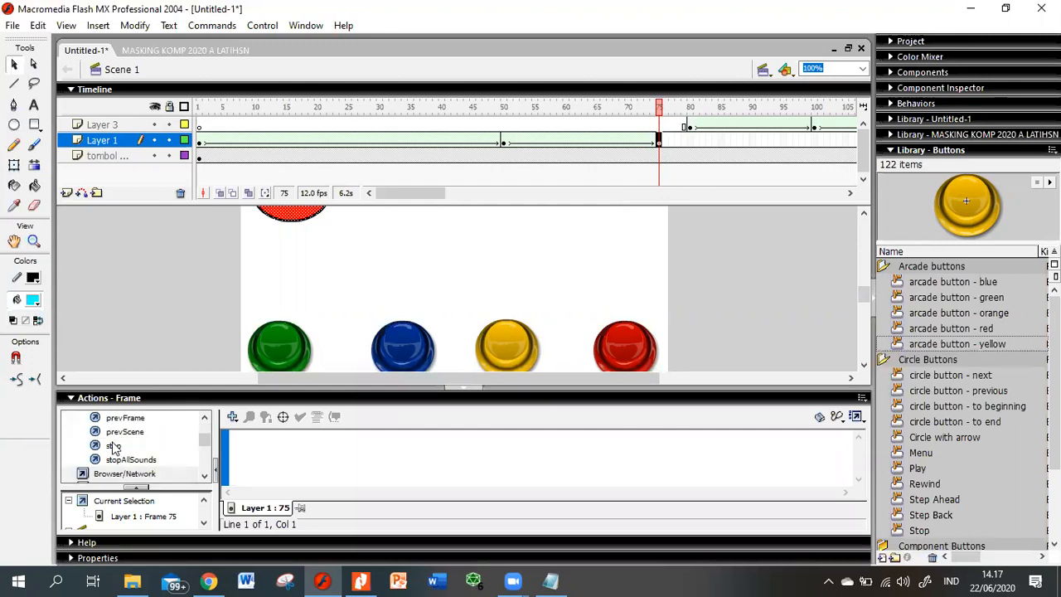
{"action": "left_click", "coordinate": [114, 447]}
{"action": "double_click", "coordinate": [115, 447]}
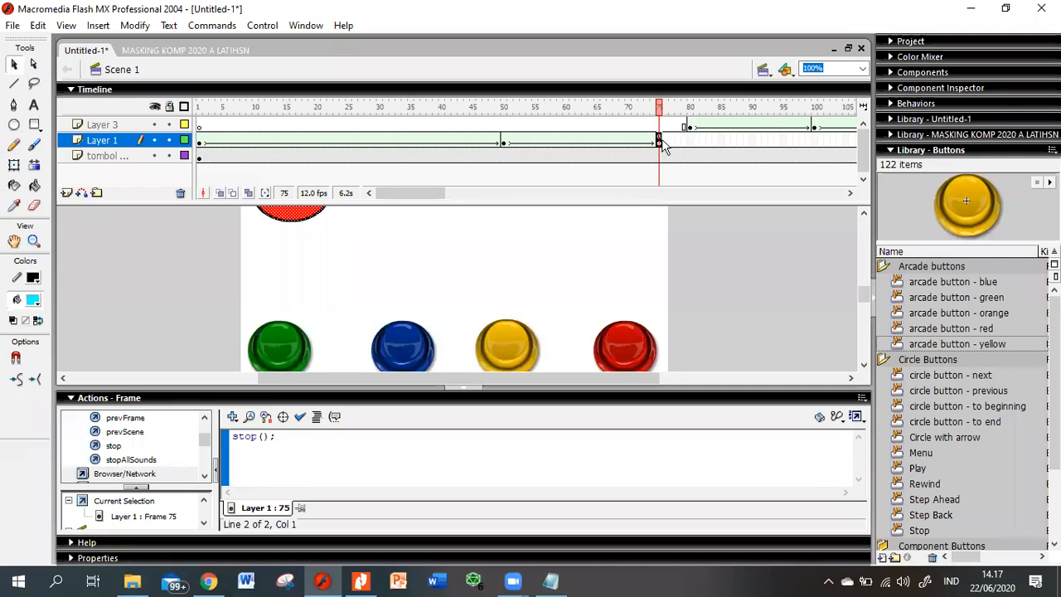
Test the movie again, try out the yellow and blue buttons, and close the preview
{"action": "left_click", "coordinate": [697, 127]}
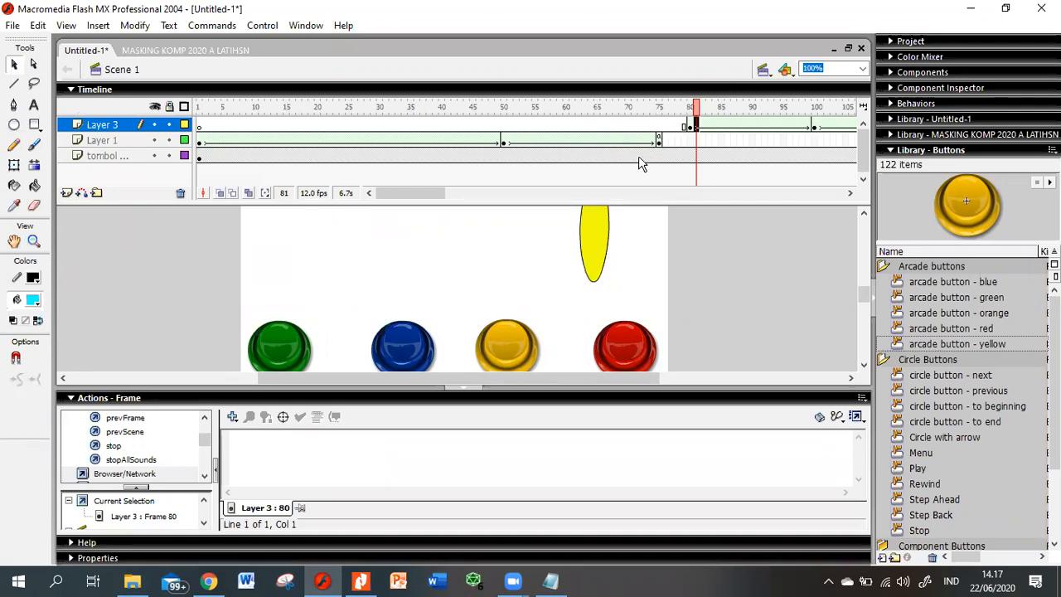
{"action": "key", "text": "ctrl+Return"}
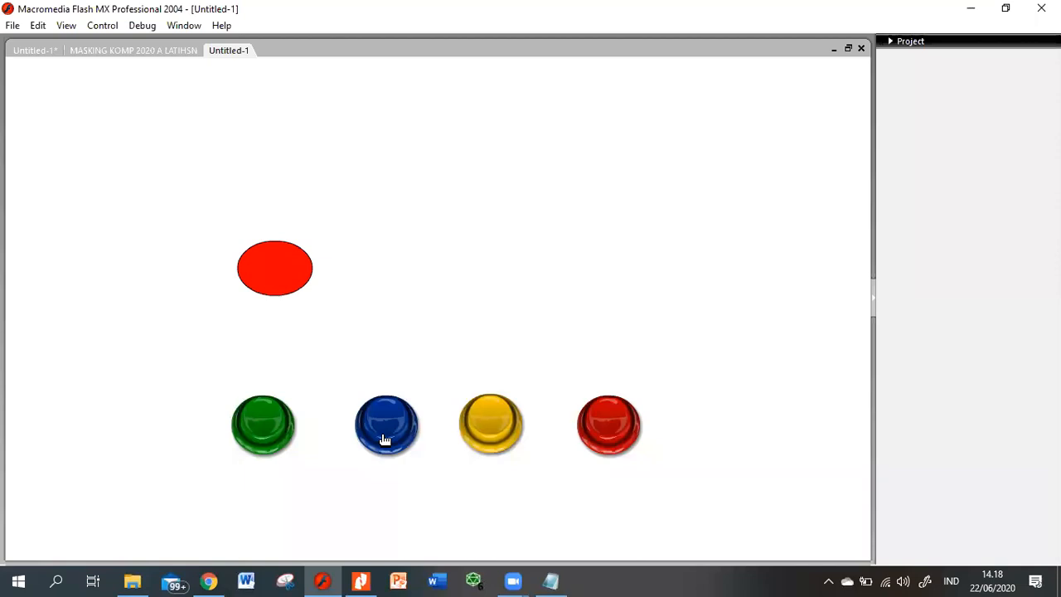
{"action": "left_click", "coordinate": [497, 434]}
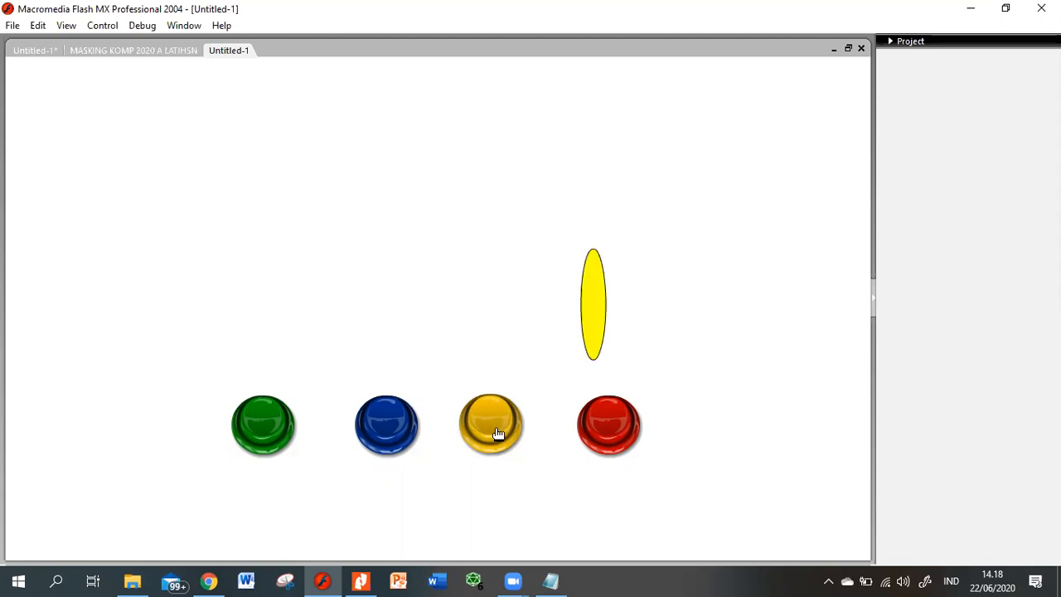
{"action": "left_click", "coordinate": [379, 430]}
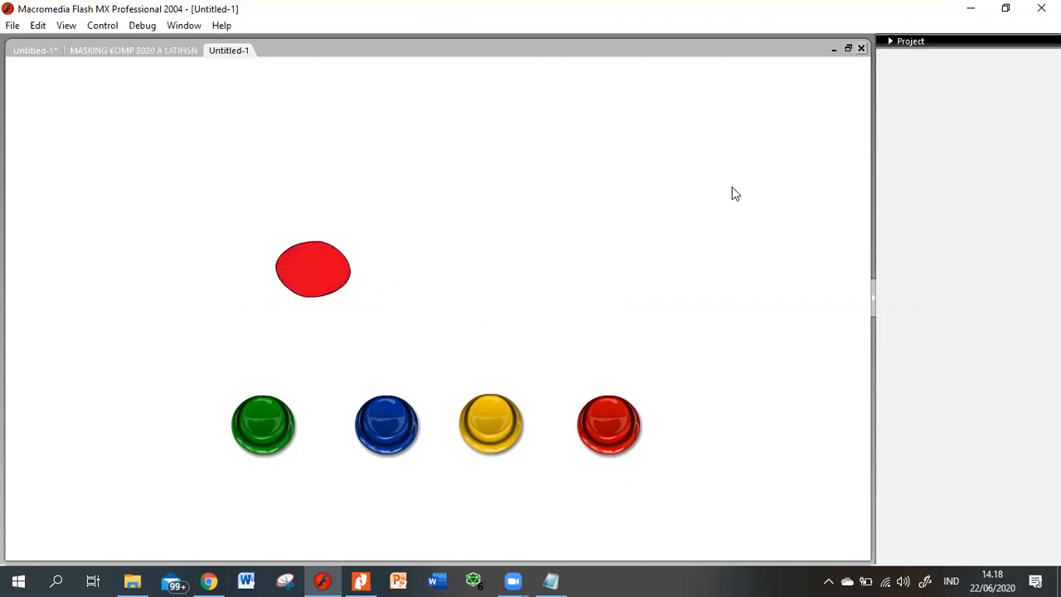
{"action": "key", "text": "ctrl+w"}
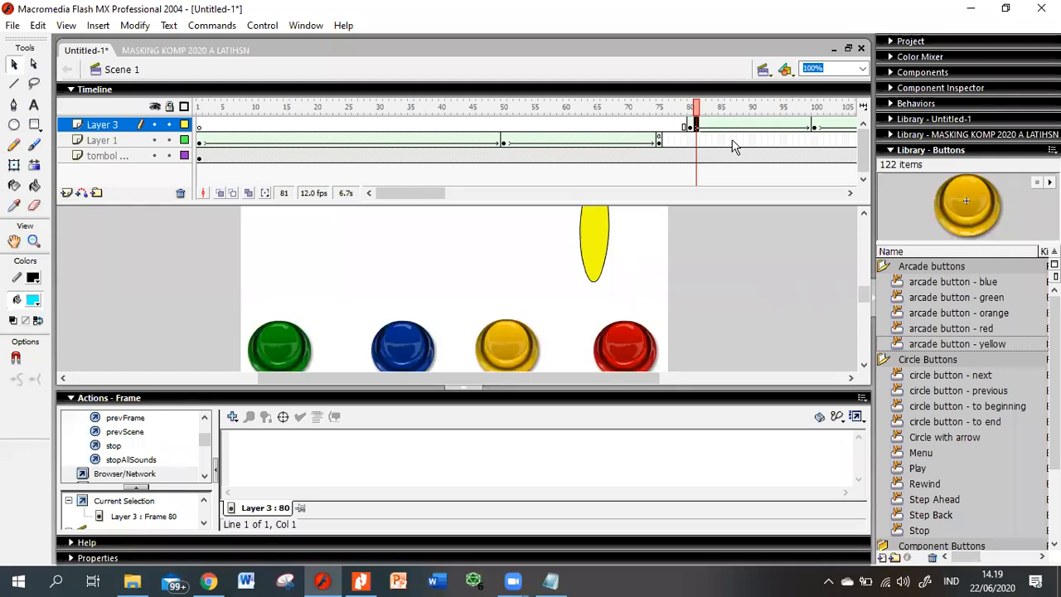
Insert a second scene into the movie
{"action": "left_click", "coordinate": [762, 69]}
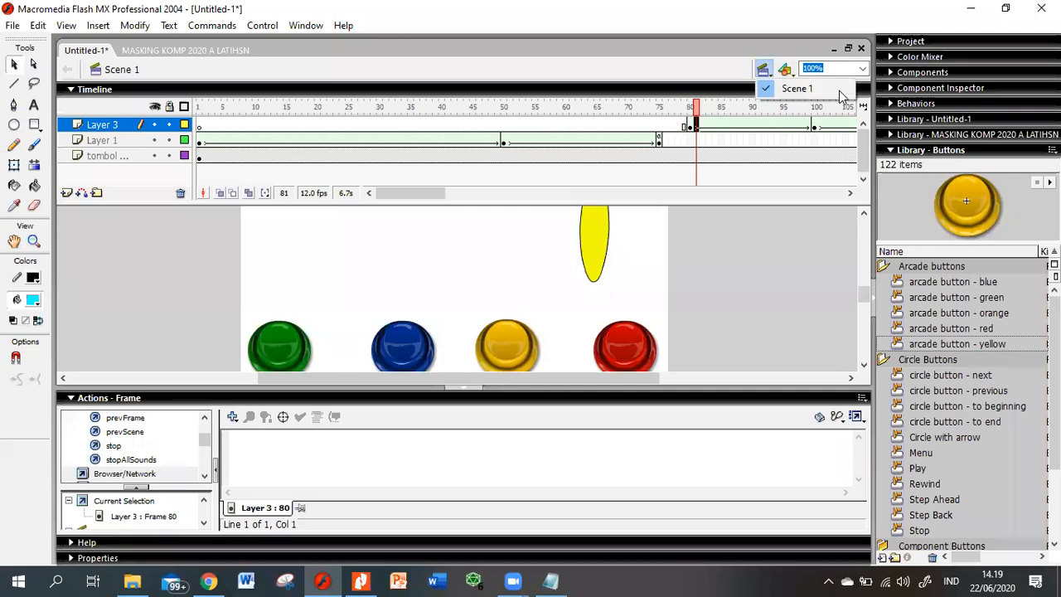
{"action": "left_click", "coordinate": [96, 29]}
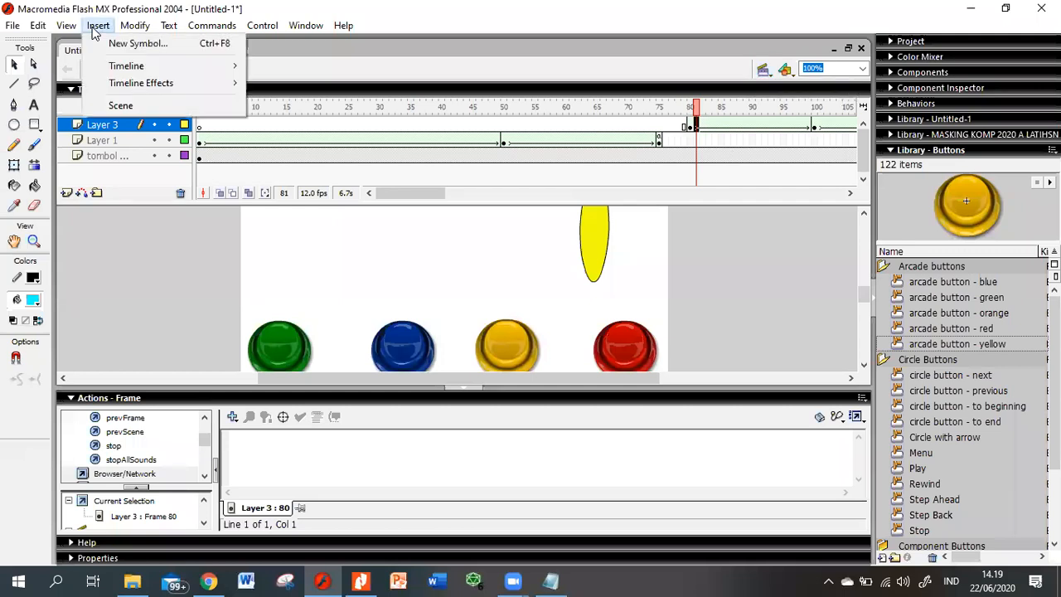
{"action": "left_click", "coordinate": [120, 105]}
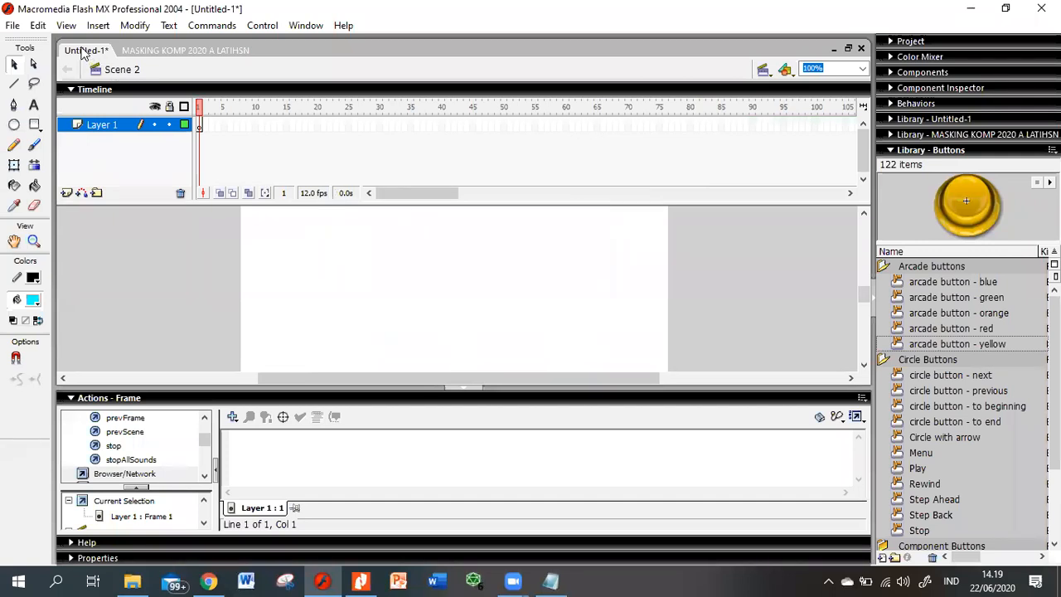
Switch to Scene 1 to view its content and return to the empty Scene 2
{"action": "left_click", "coordinate": [763, 69]}
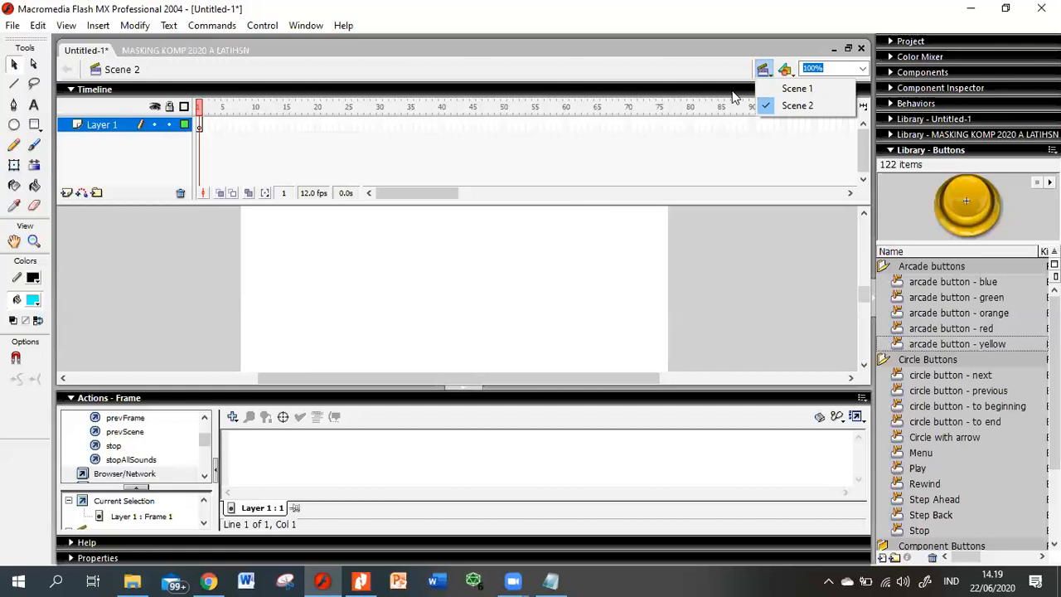
{"action": "left_click", "coordinate": [792, 89]}
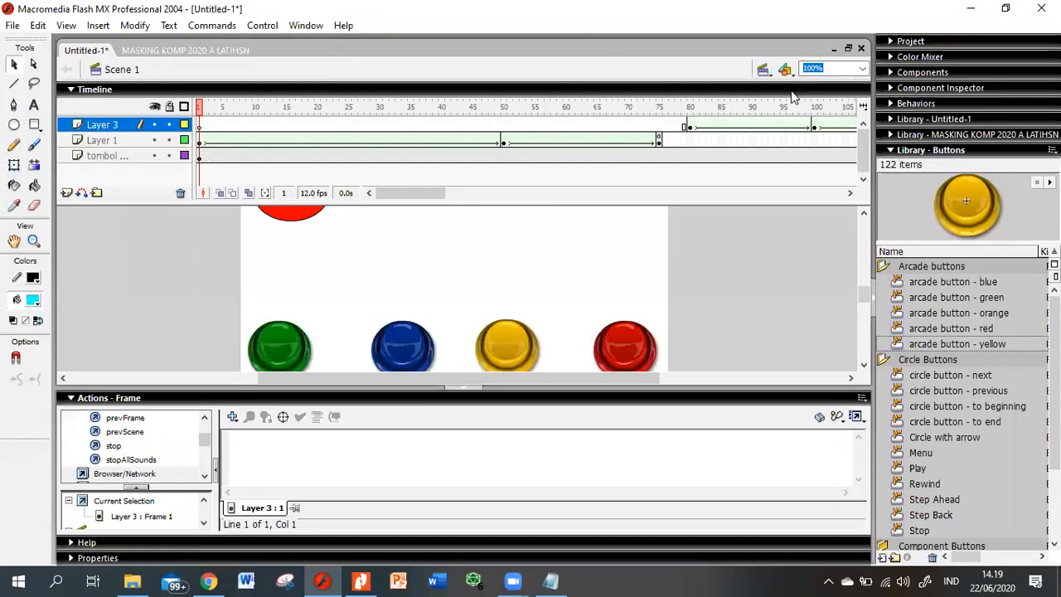
{"action": "left_click", "coordinate": [763, 69]}
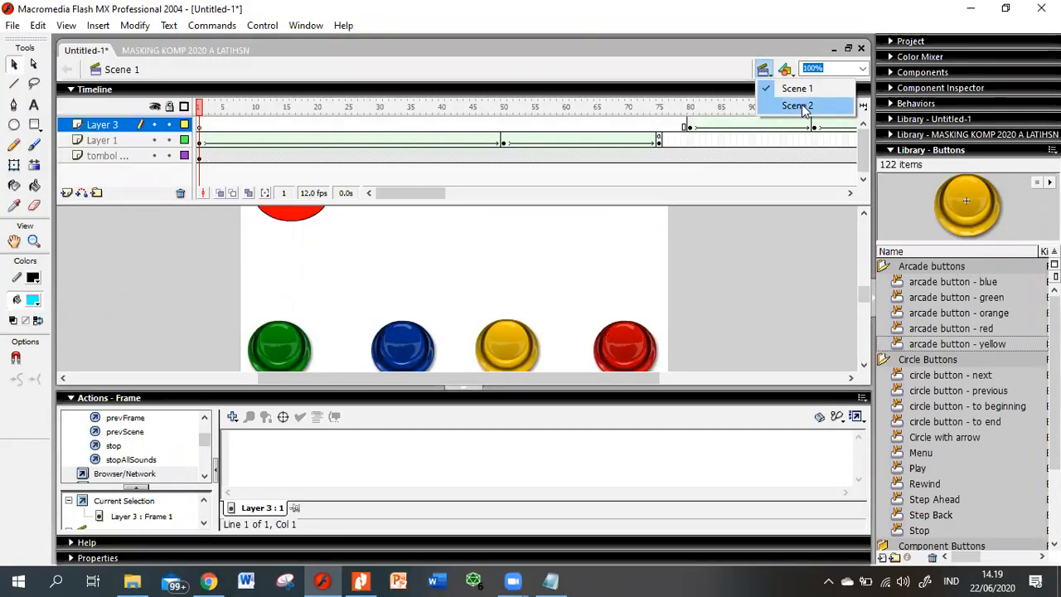
{"action": "left_click", "coordinate": [797, 106]}
Draw a cyan circle with a black outline near the stage's left edge on frame 1 of Scene 2
{"action": "left_click", "coordinate": [200, 126]}
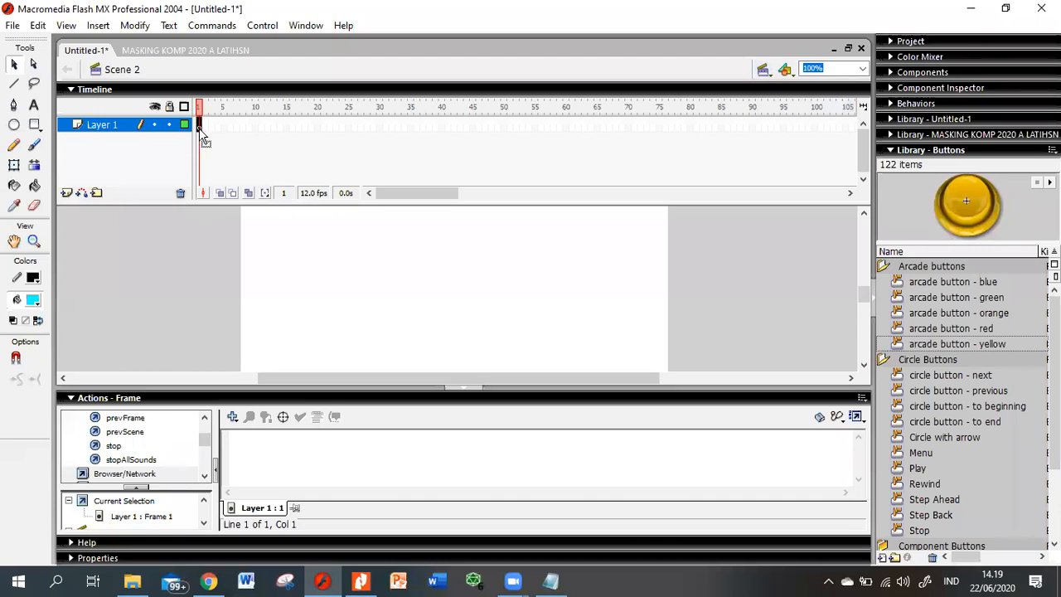
{"action": "left_click", "coordinate": [14, 126]}
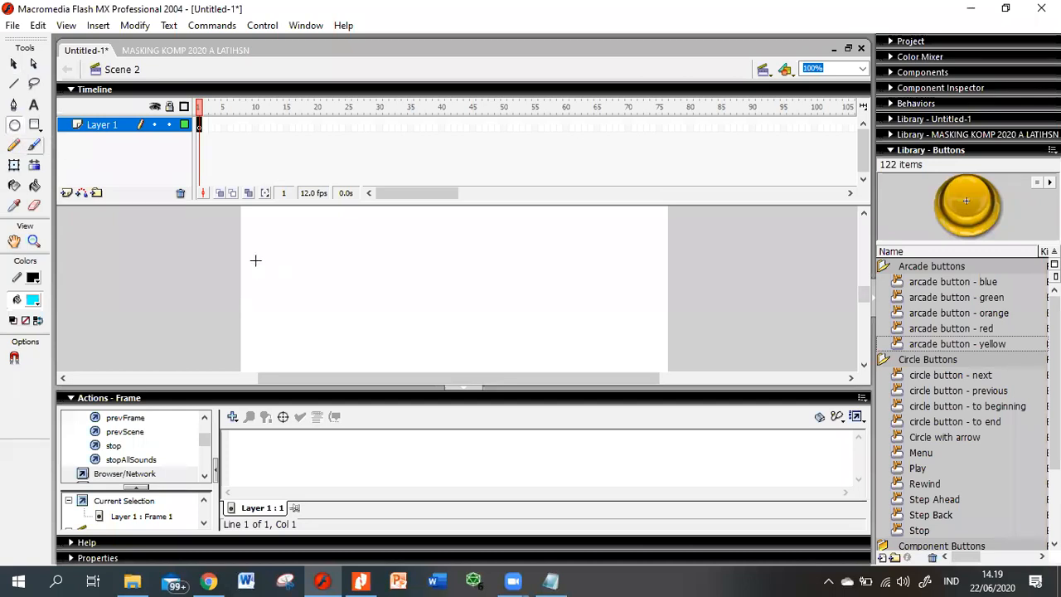
{"action": "left_click_drag", "start_coordinate": [251, 253], "coordinate": [304, 305]}
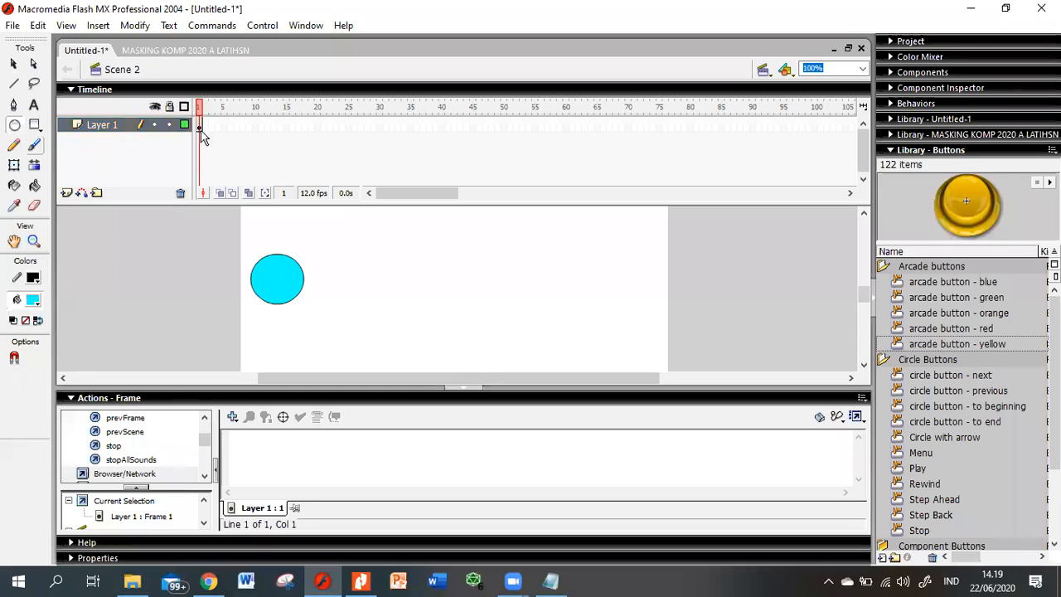
Convert the whole cyan circle, fill and outline, into a graphic symbol with the suggested name
{"action": "left_click", "coordinate": [201, 127]}
{"action": "left_click", "coordinate": [13, 64]}
{"action": "left_click", "coordinate": [280, 282]}
{"action": "right_click", "coordinate": [280, 281]}
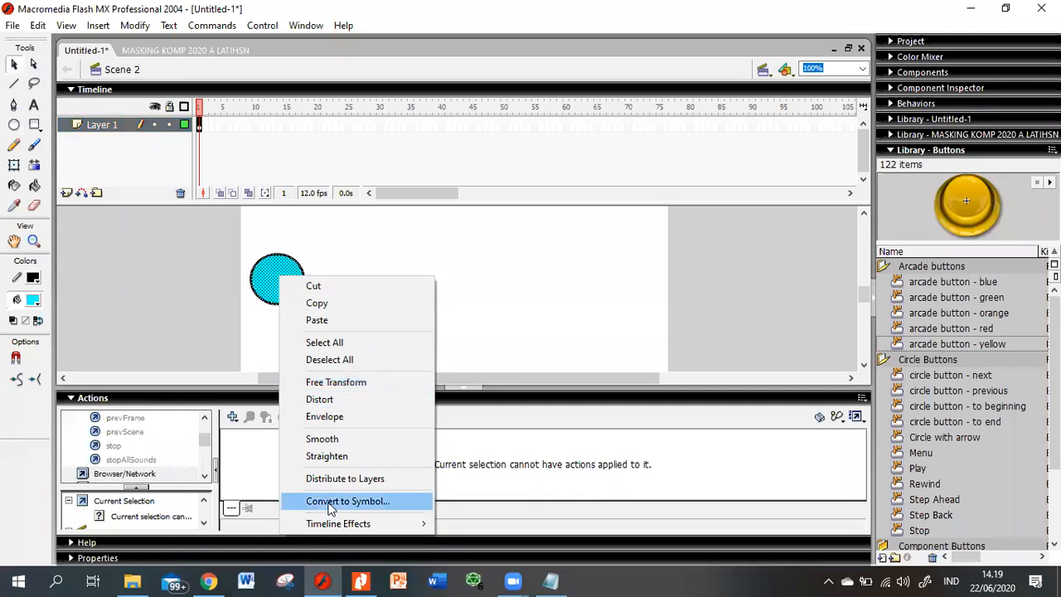
{"action": "left_click", "coordinate": [356, 500]}
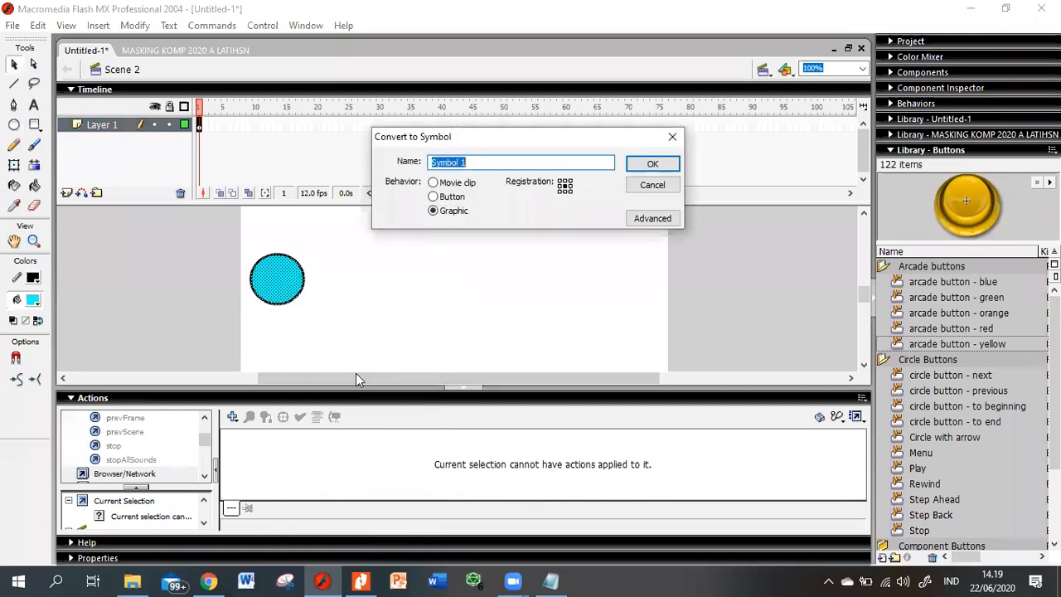
{"action": "left_click", "coordinate": [652, 165]}
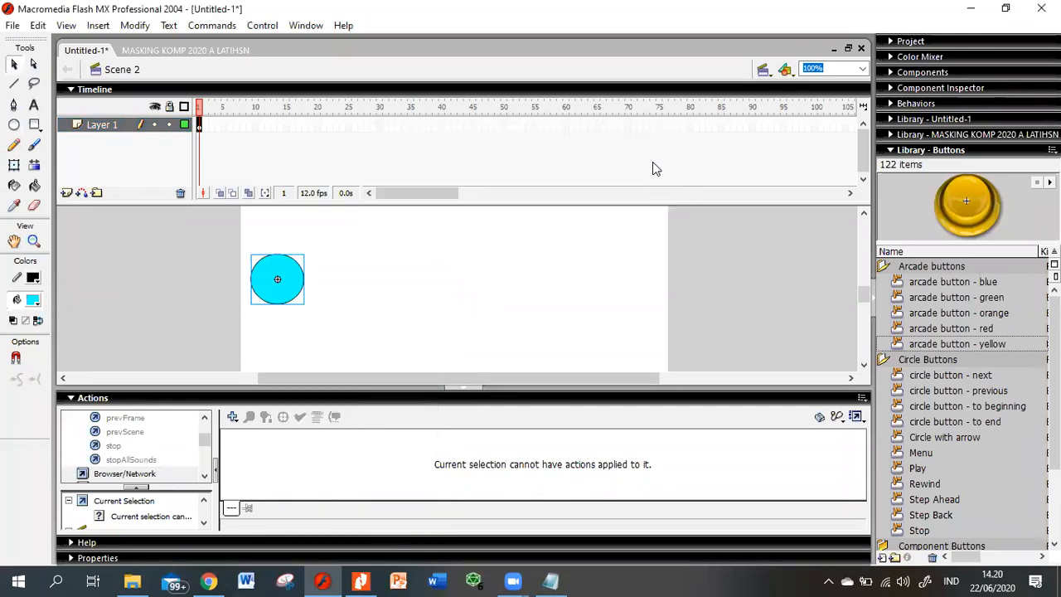
Insert a keyframe at frame 40 and move the circle there to the right side of the stage
{"action": "right_click", "coordinate": [441, 126]}
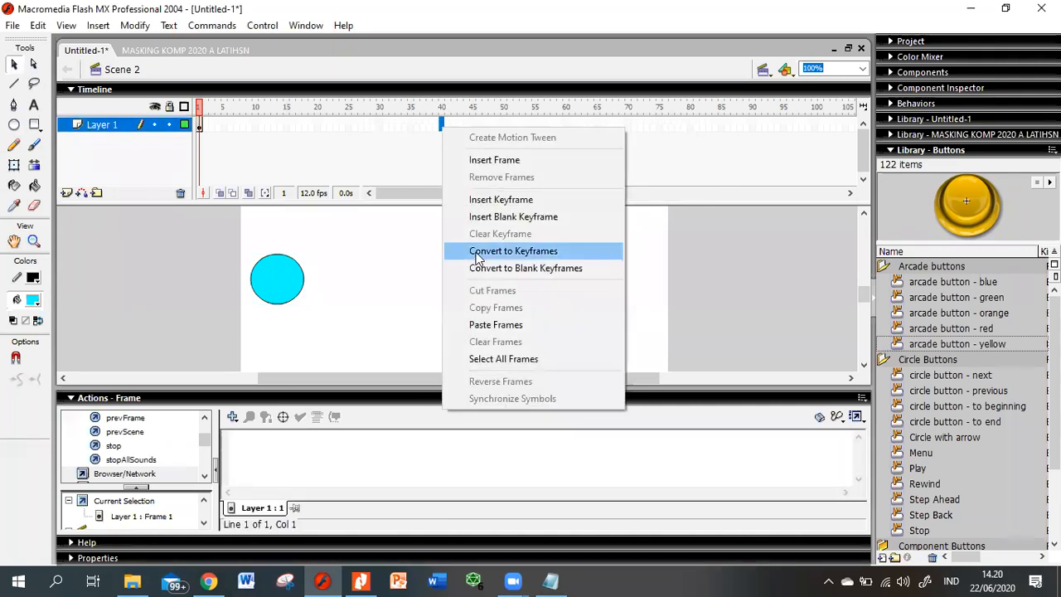
{"action": "left_click", "coordinate": [490, 203]}
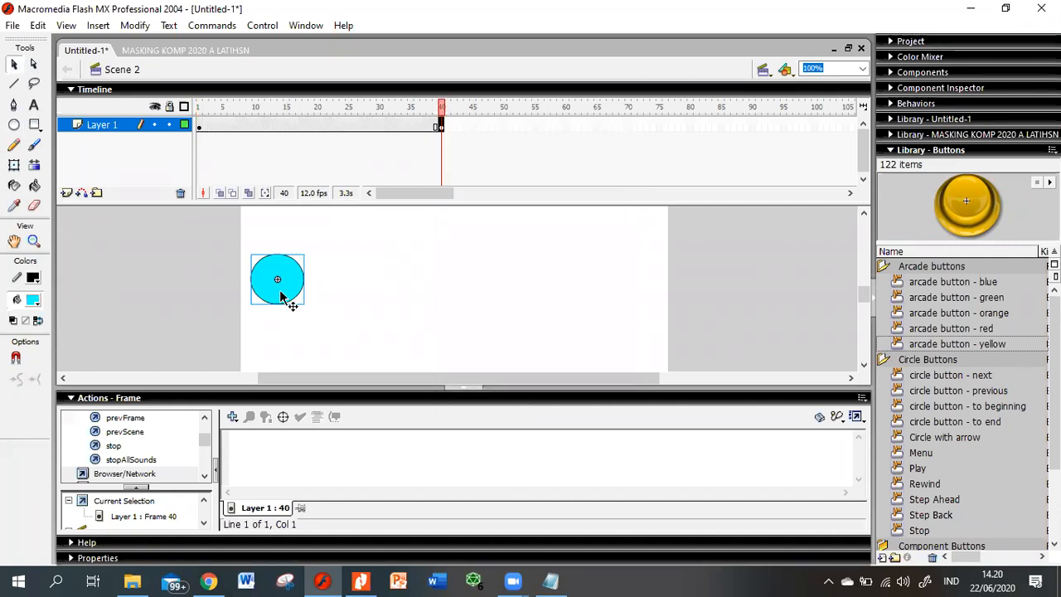
{"action": "left_click_drag", "start_coordinate": [280, 294], "coordinate": [593, 303]}
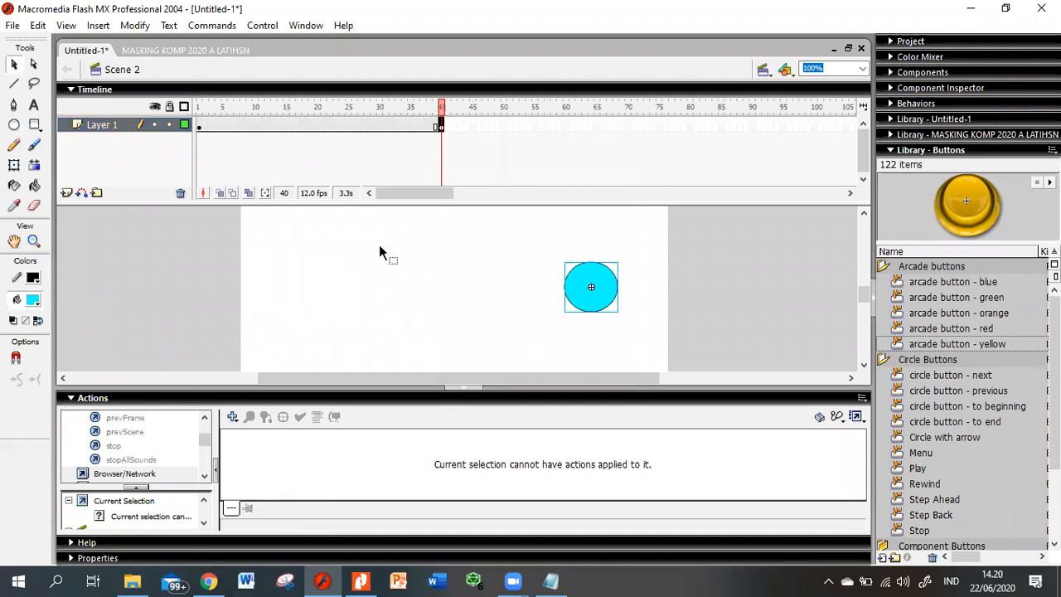
Create a motion tween between frames 1 and 40 of Scene 2 and play it on the stage
{"action": "left_click", "coordinate": [299, 126]}
{"action": "right_click", "coordinate": [299, 126]}
{"action": "left_click", "coordinate": [335, 137]}
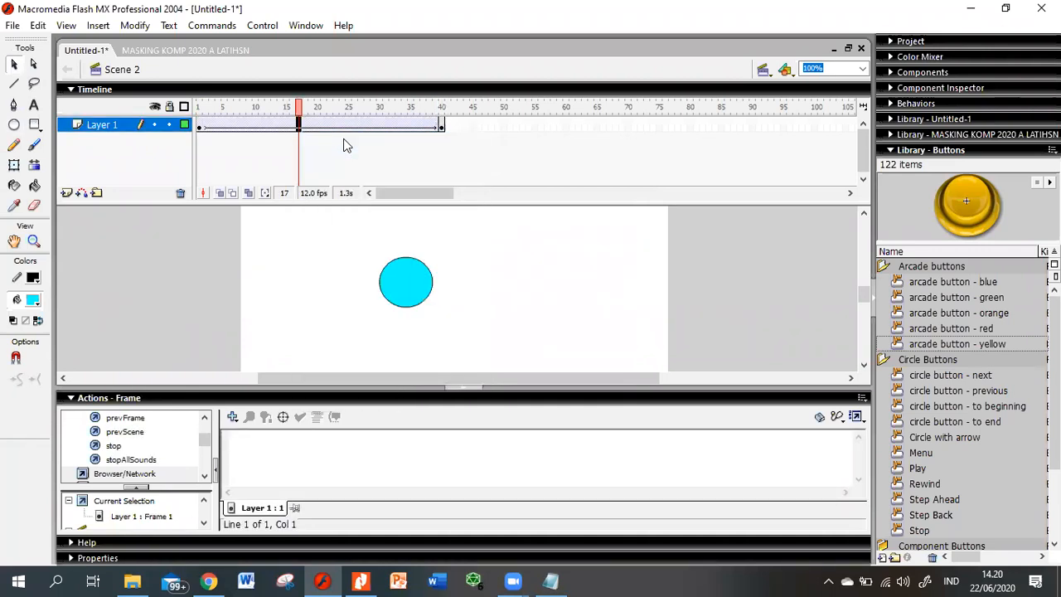
{"action": "key", "text": "Return"}
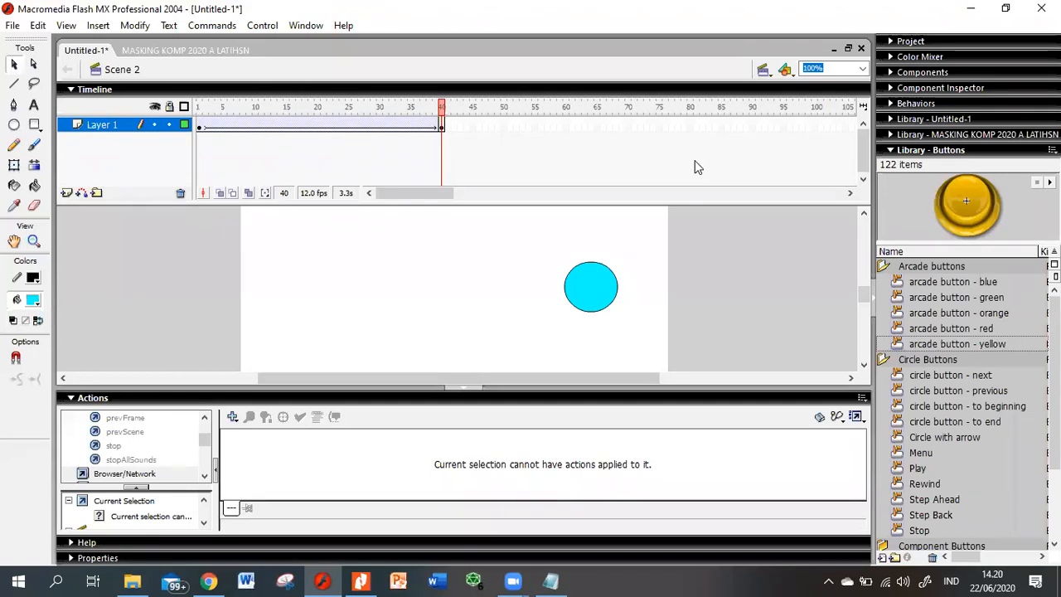
Examine the end of Scene 1's timeline, and return to the start of Scene 2's timeline
{"action": "left_click", "coordinate": [763, 69]}
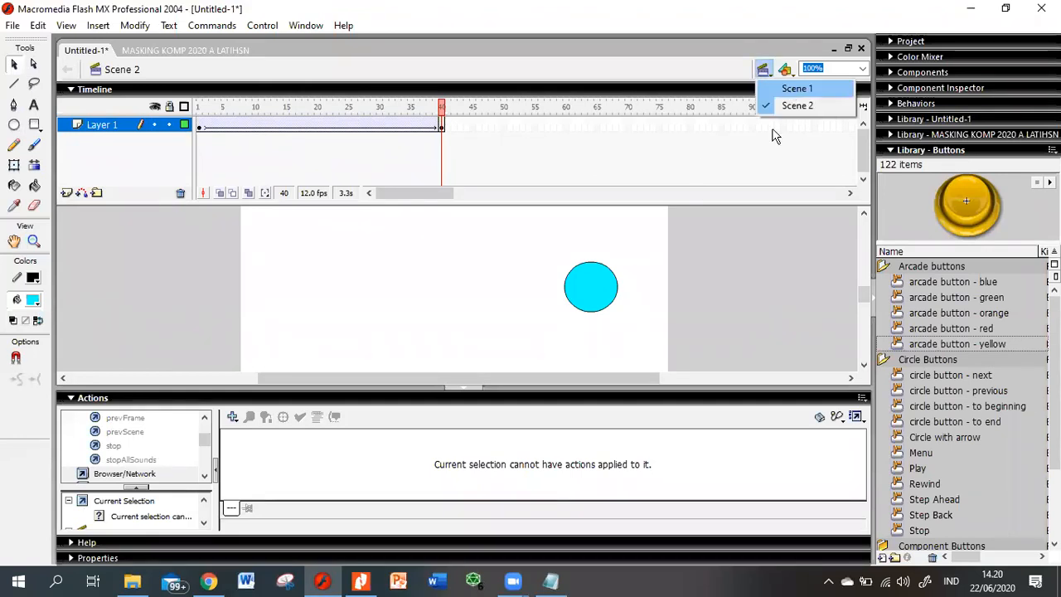
{"action": "left_click", "coordinate": [784, 89]}
{"action": "left_click_drag", "start_coordinate": [487, 377], "coordinate": [461, 197]}
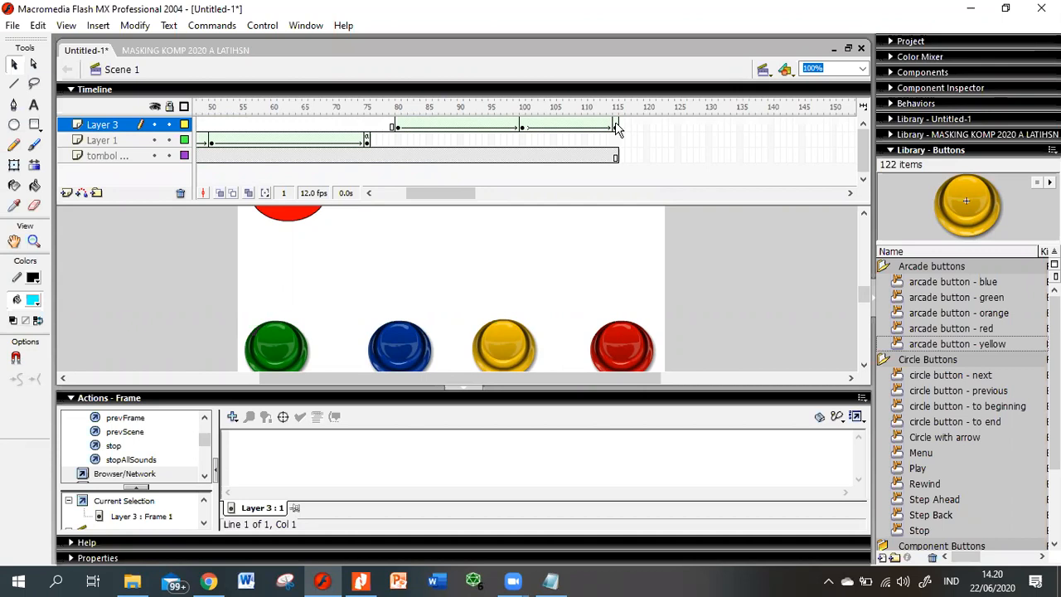
{"action": "left_click", "coordinate": [762, 69]}
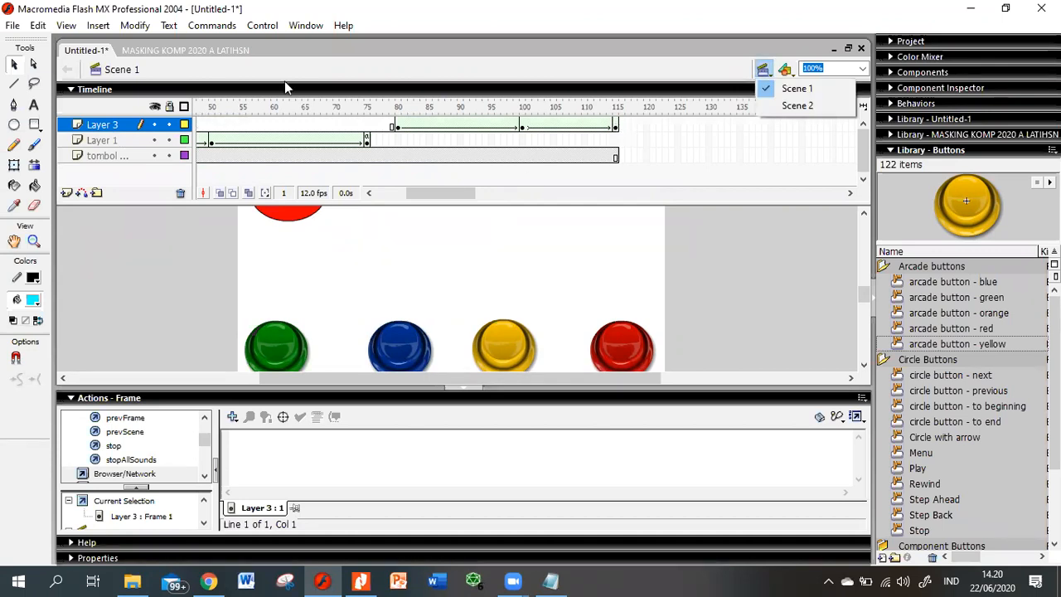
{"action": "left_click", "coordinate": [789, 108]}
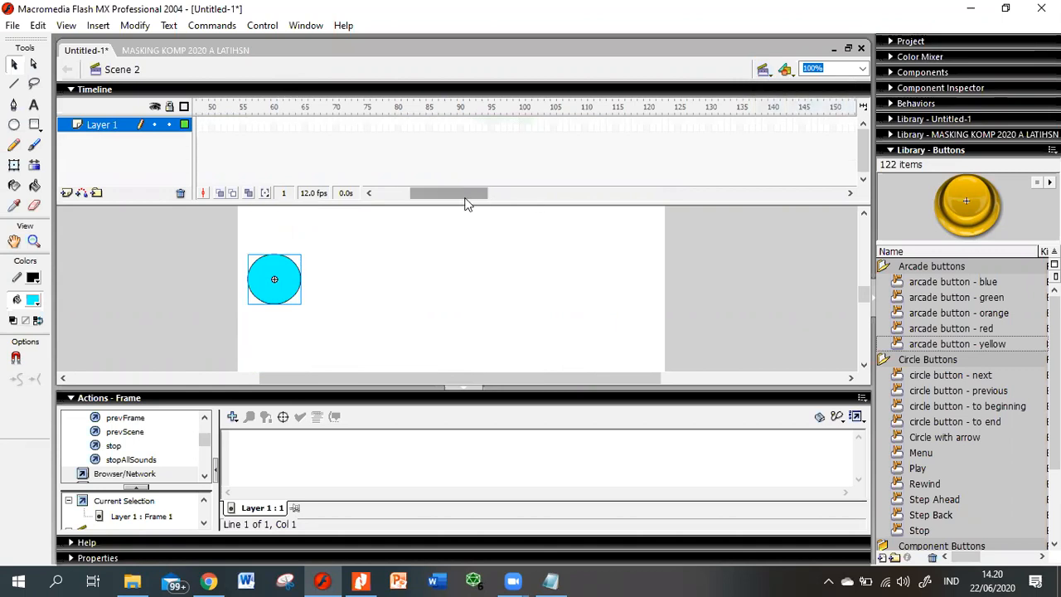
{"action": "left_click", "coordinate": [409, 196]}
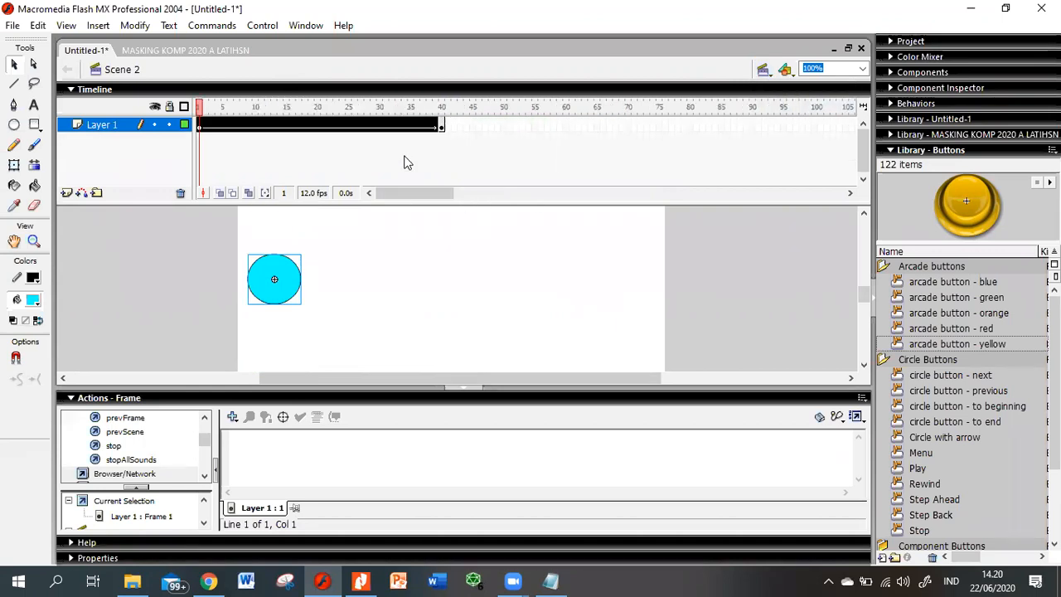
Test the movie, use the green button to run the Scene 1 animation, and close the preview
{"action": "key", "text": "ctrl+Return"}
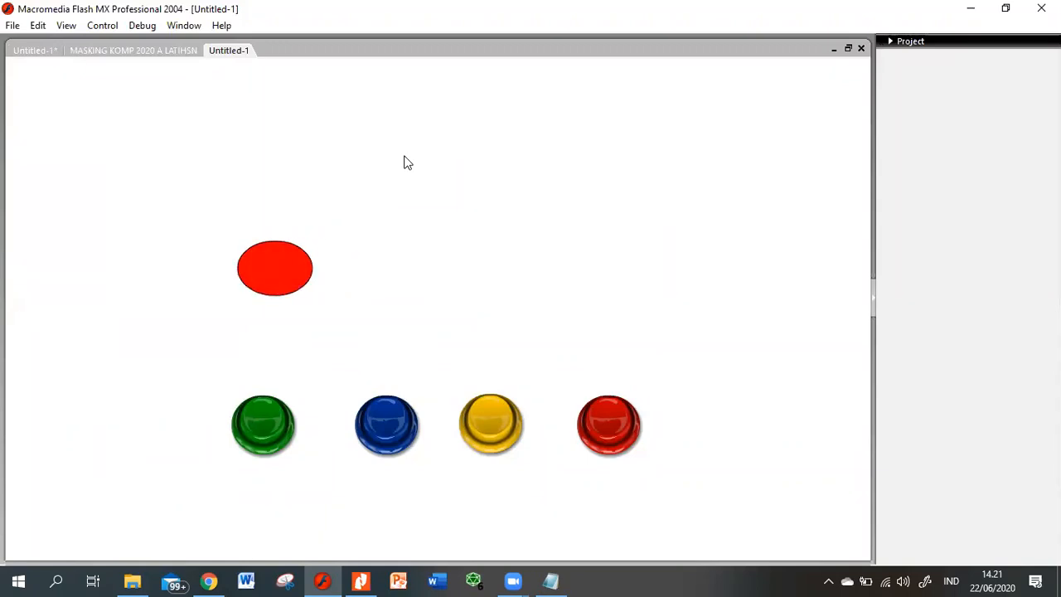
{"action": "left_click", "coordinate": [268, 425]}
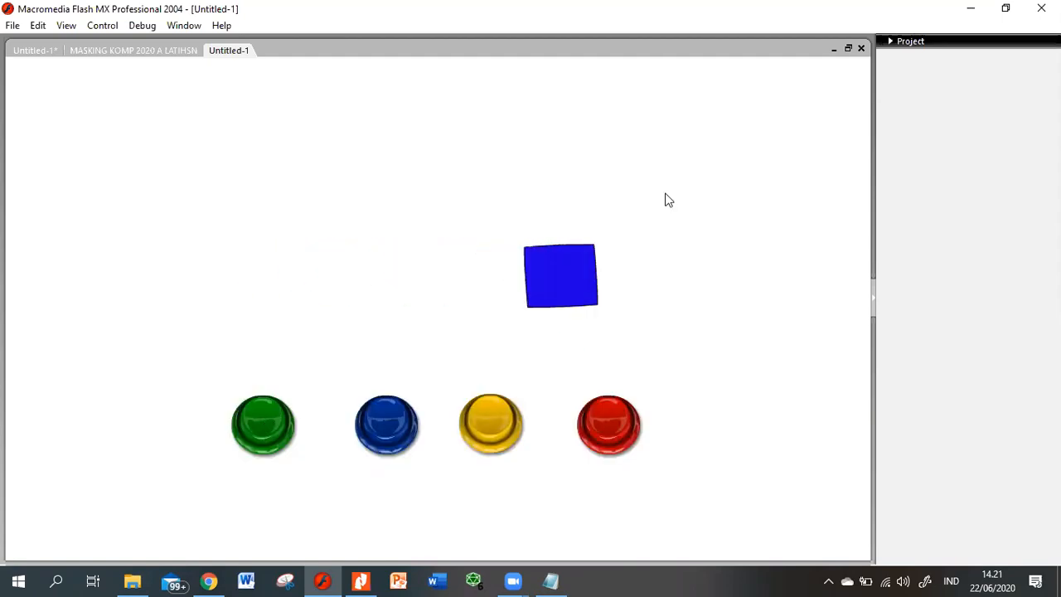
{"action": "key", "text": "ctrl+w"}
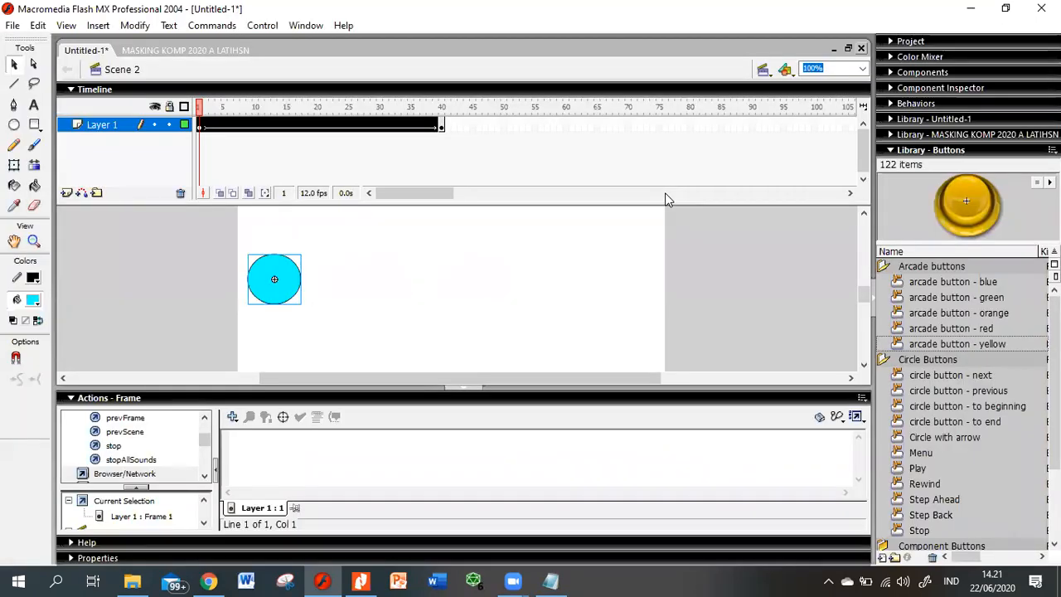
Add a stop action to the last keyframe of Layer 3, frame 115, in Scene 1
{"action": "left_click", "coordinate": [472, 144]}
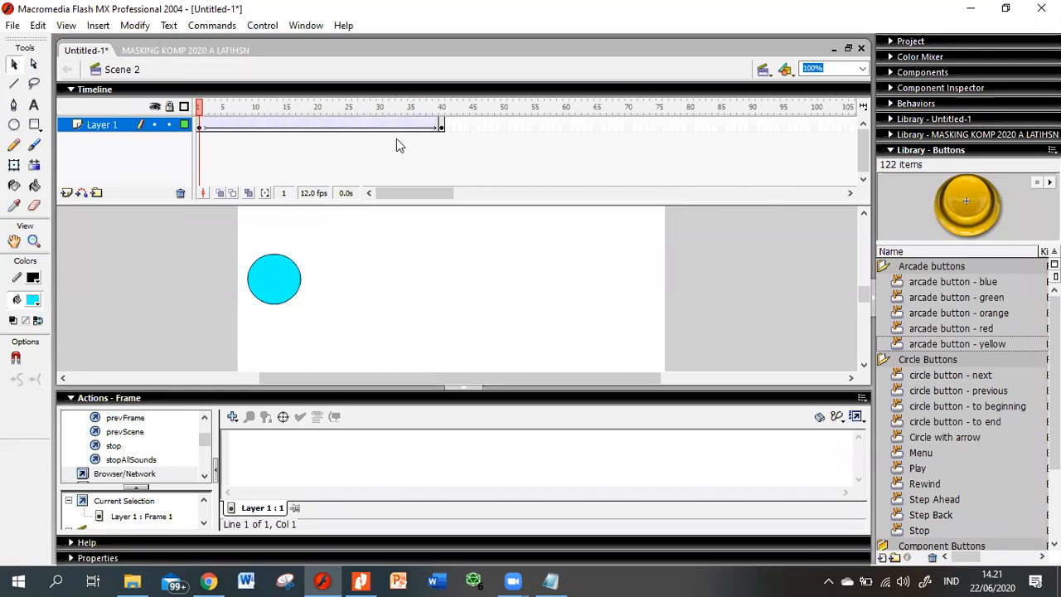
{"action": "left_click", "coordinate": [763, 69]}
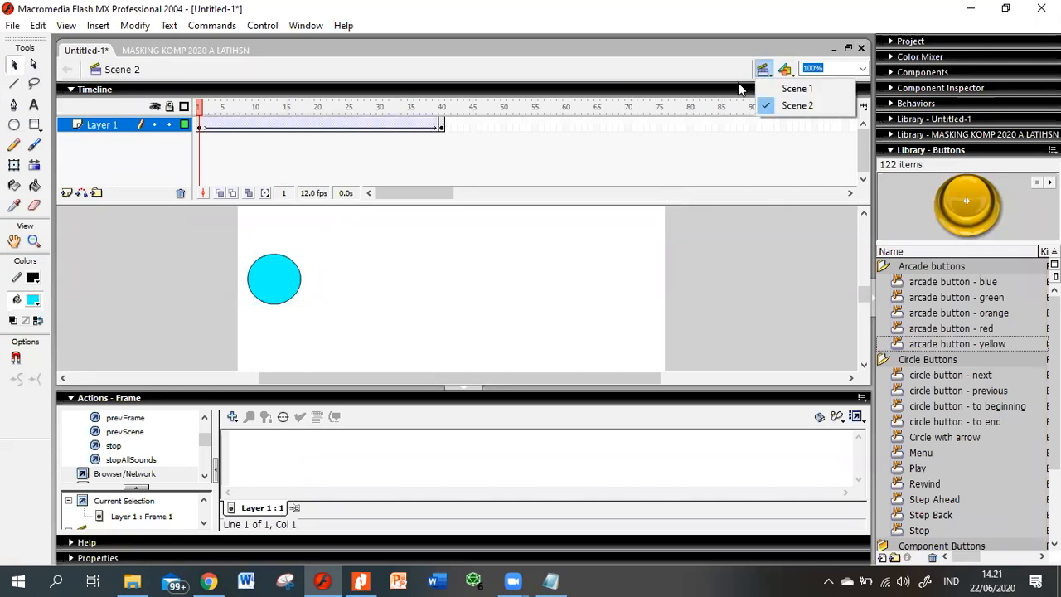
{"action": "left_click", "coordinate": [795, 89]}
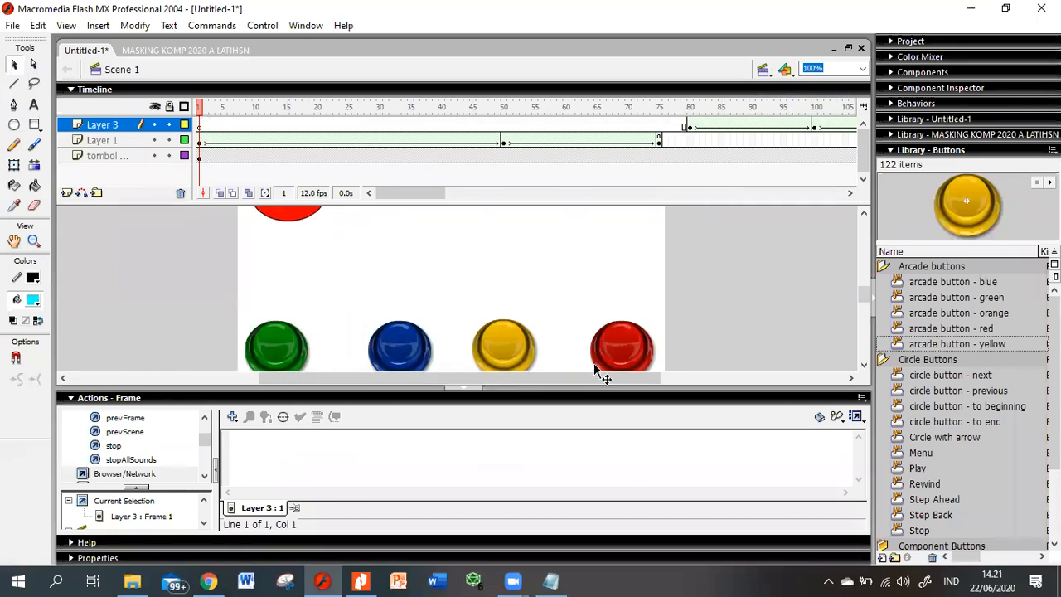
{"action": "left_click_drag", "start_coordinate": [436, 199], "coordinate": [473, 200]}
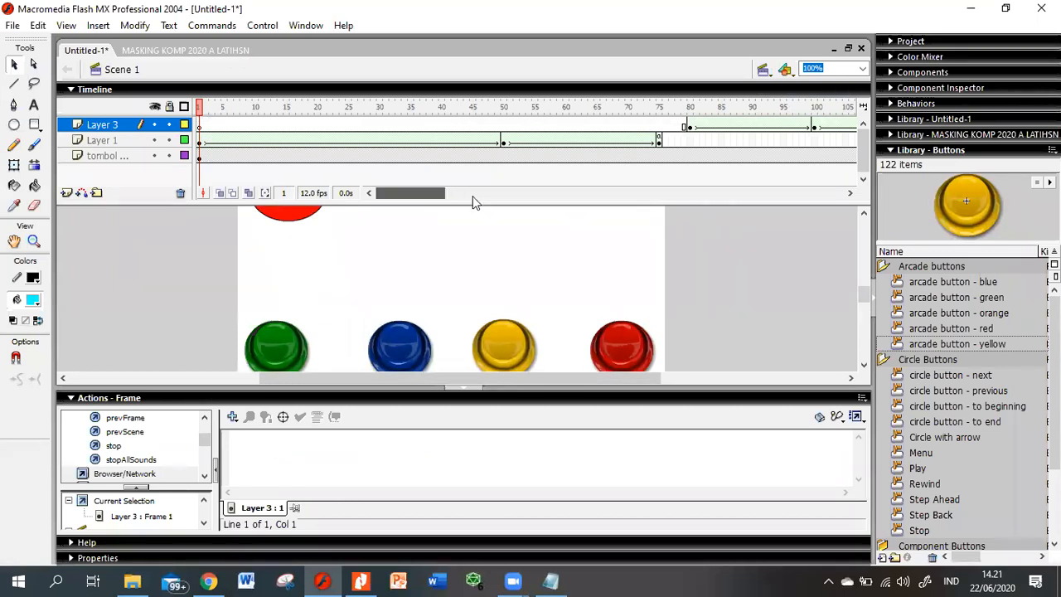
{"action": "left_click", "coordinate": [540, 126]}
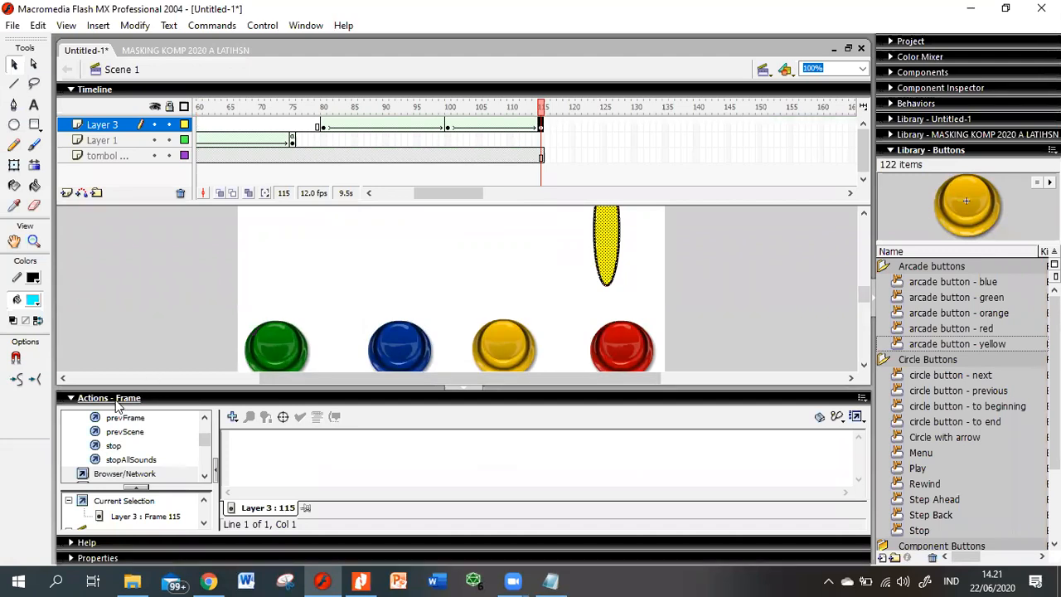
{"action": "double_click", "coordinate": [113, 448]}
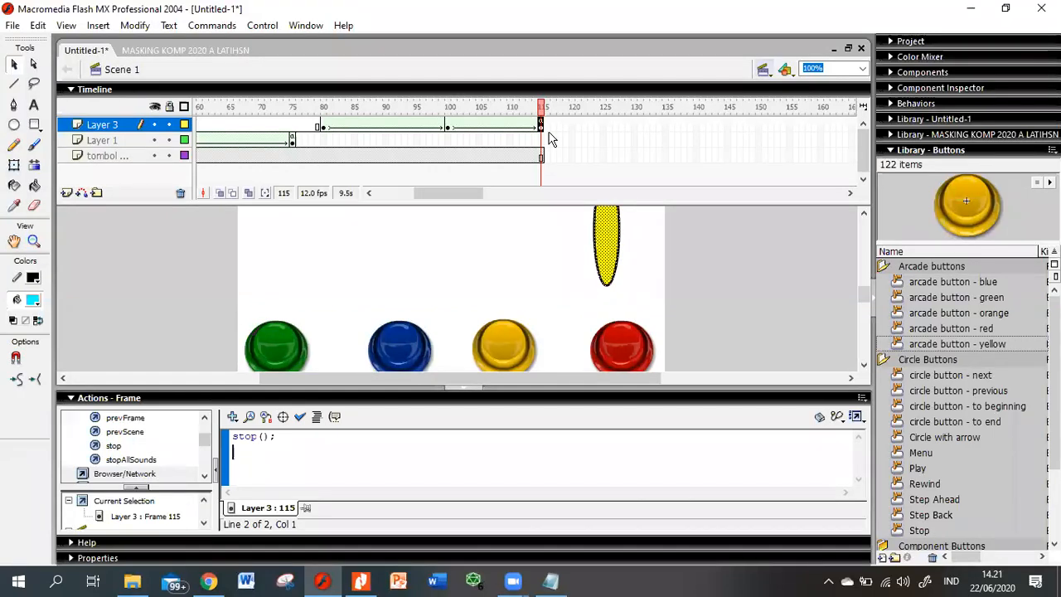
Add a stop action to the keyframe at frame 40 of Layer 1 in Scene 2
{"action": "left_click", "coordinate": [764, 70]}
{"action": "left_click", "coordinate": [792, 107]}
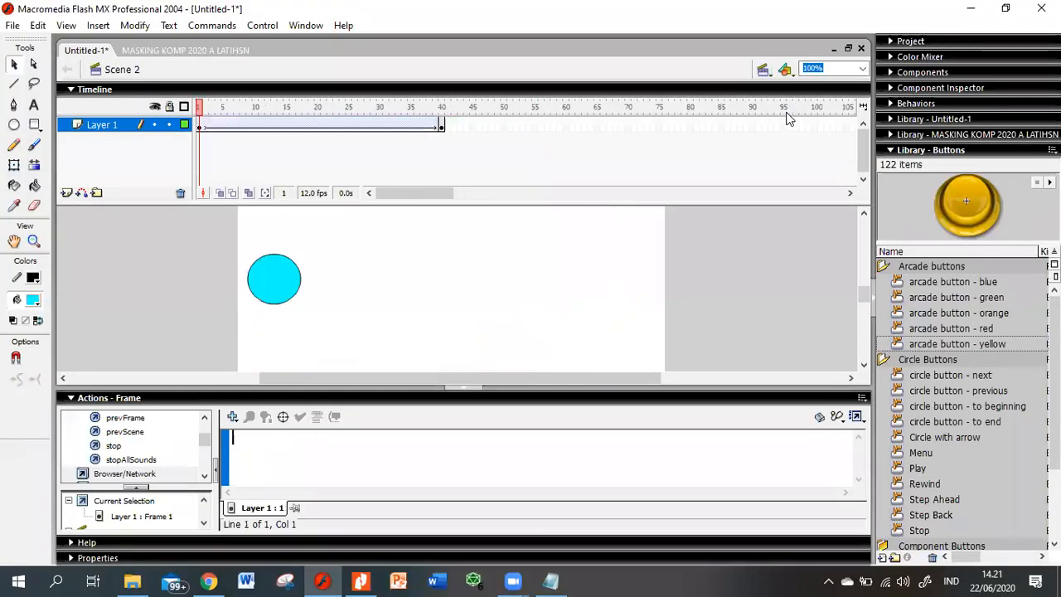
{"action": "left_click", "coordinate": [442, 126]}
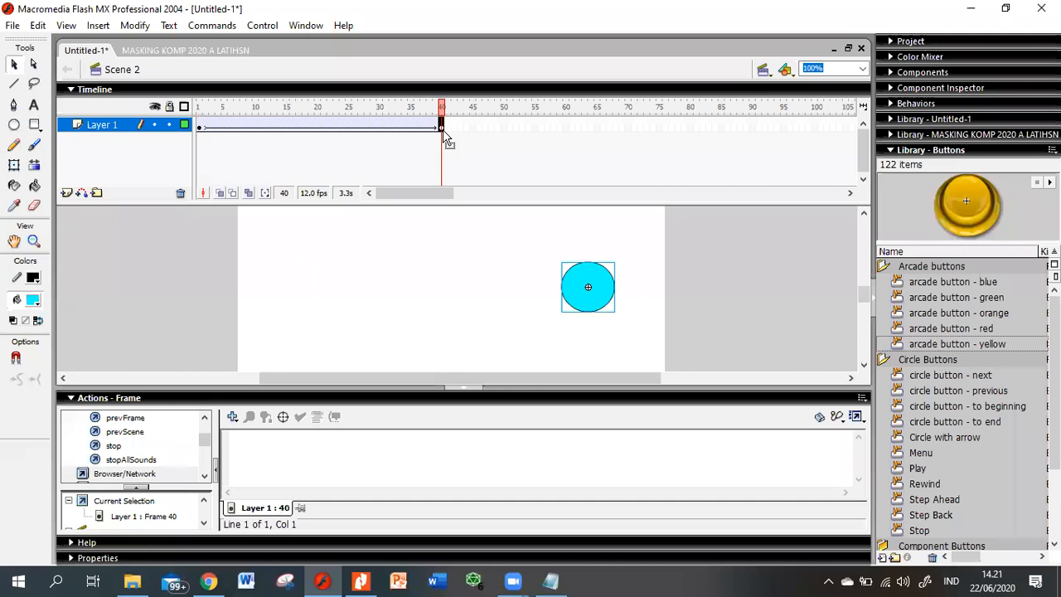
{"action": "double_click", "coordinate": [113, 446]}
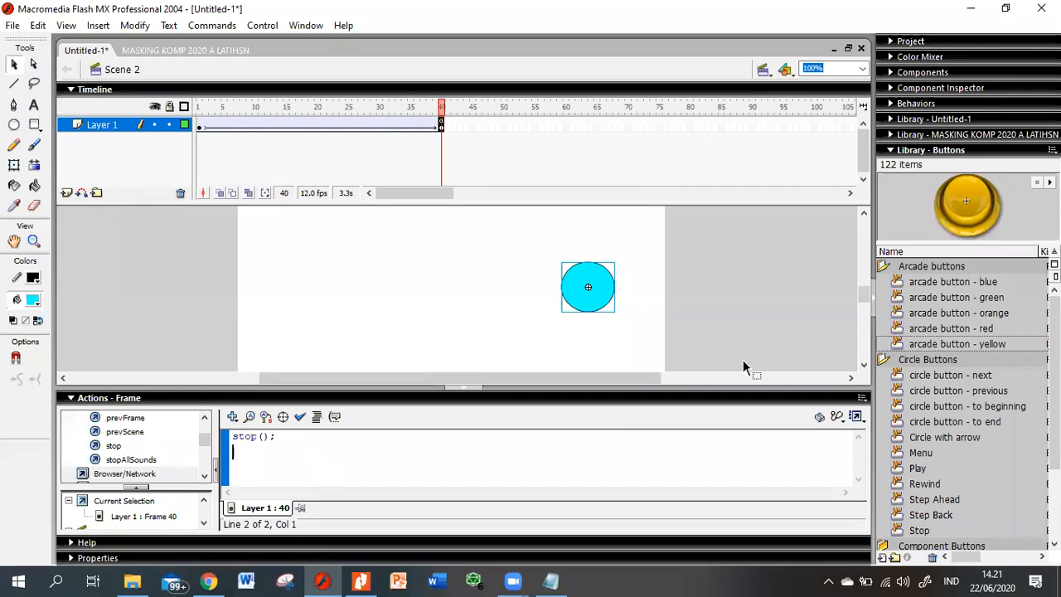
Add a new layer to Scene 2, place it beneath Layer 1, and name it "tombol kontrol"
{"action": "left_click_drag", "start_coordinate": [865, 293], "coordinate": [867, 304]}
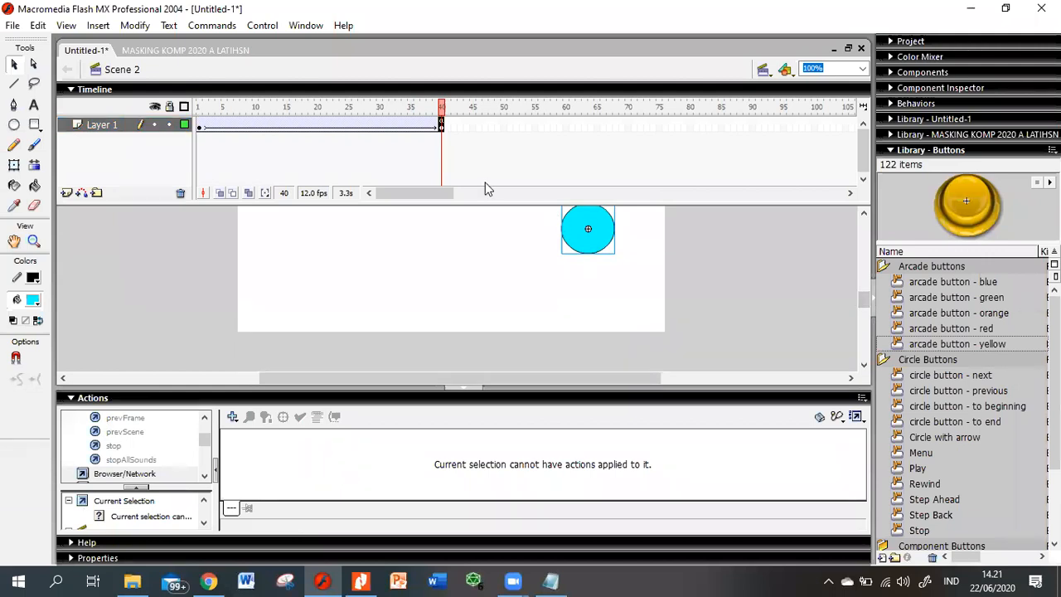
{"action": "left_click", "coordinate": [67, 193]}
{"action": "left_click_drag", "start_coordinate": [104, 126], "coordinate": [102, 144]}
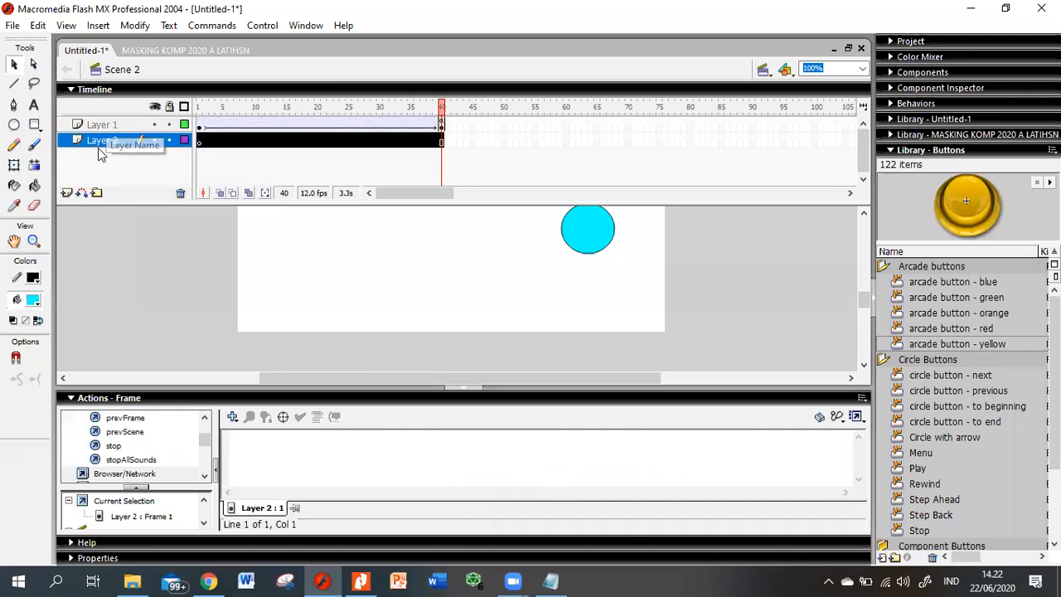
{"action": "double_click", "coordinate": [102, 141]}
{"action": "type", "text": "tombol kontrok"}
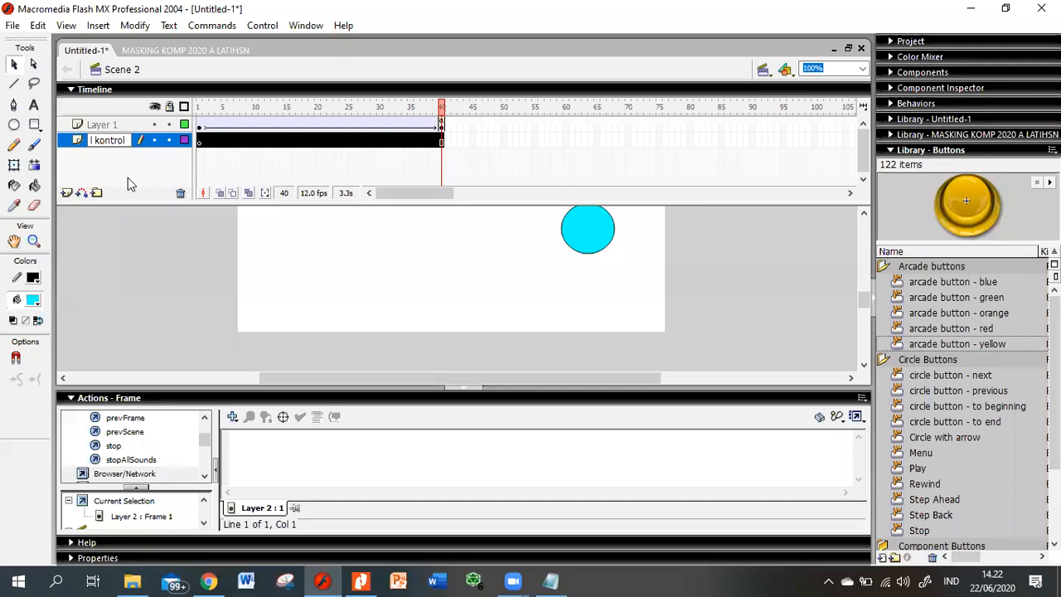
{"action": "key", "text": "Return"}
Place the blue and yellow arcade buttons side by side near the stage's lower edge on frame 1 of the tombol kontrol layer
{"action": "left_click", "coordinate": [200, 141]}
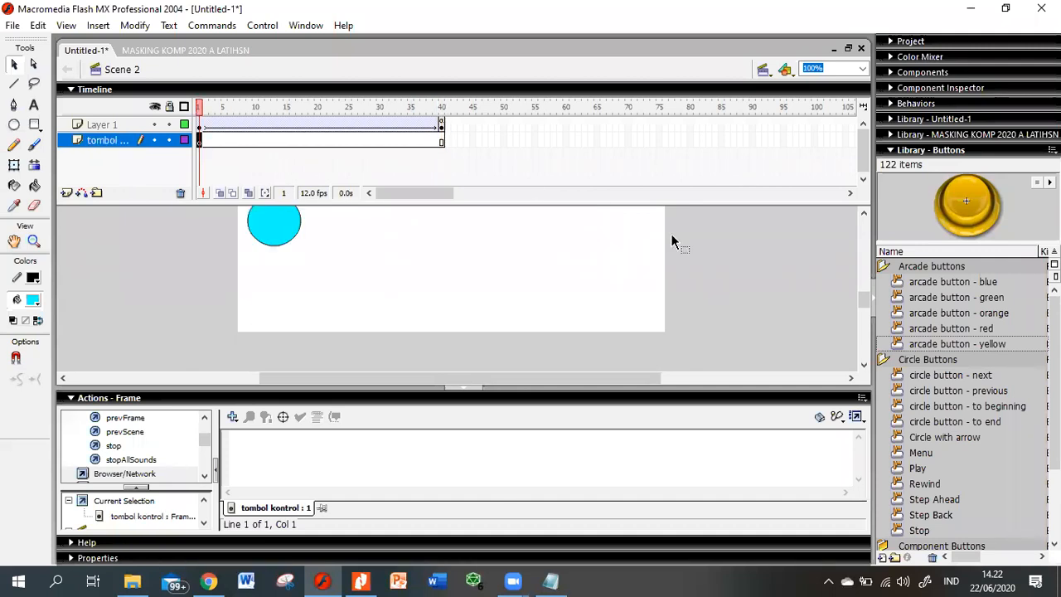
{"action": "left_click", "coordinate": [943, 284]}
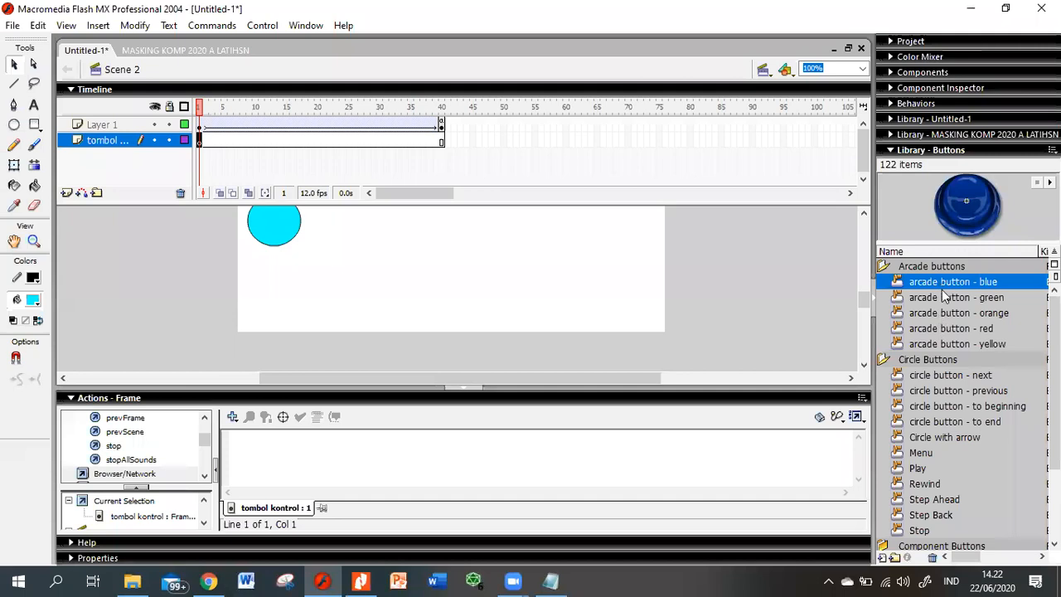
{"action": "left_click_drag", "start_coordinate": [943, 286], "coordinate": [410, 297]}
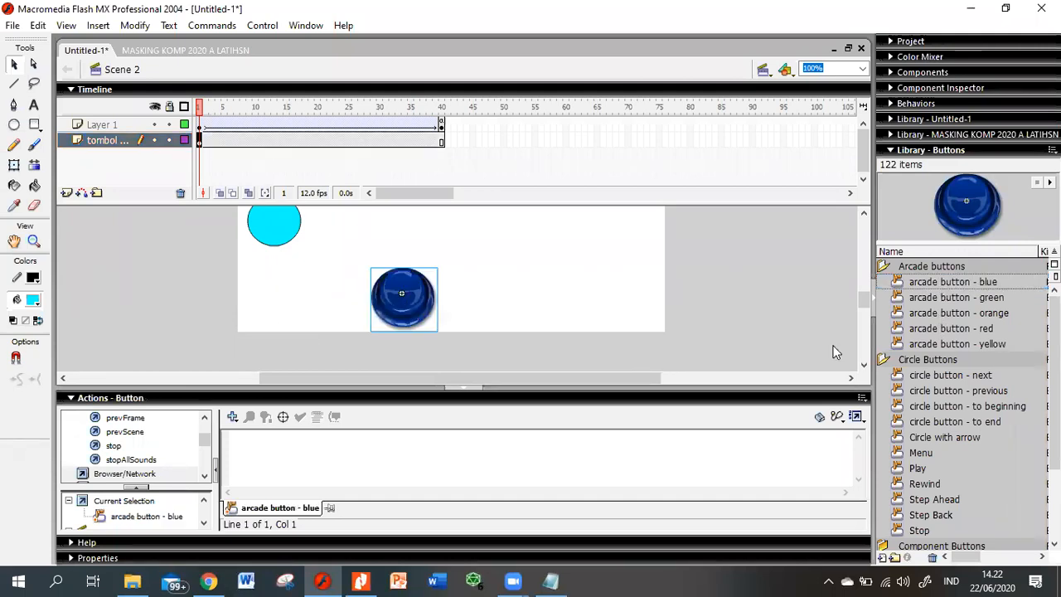
{"action": "left_click", "coordinate": [941, 345]}
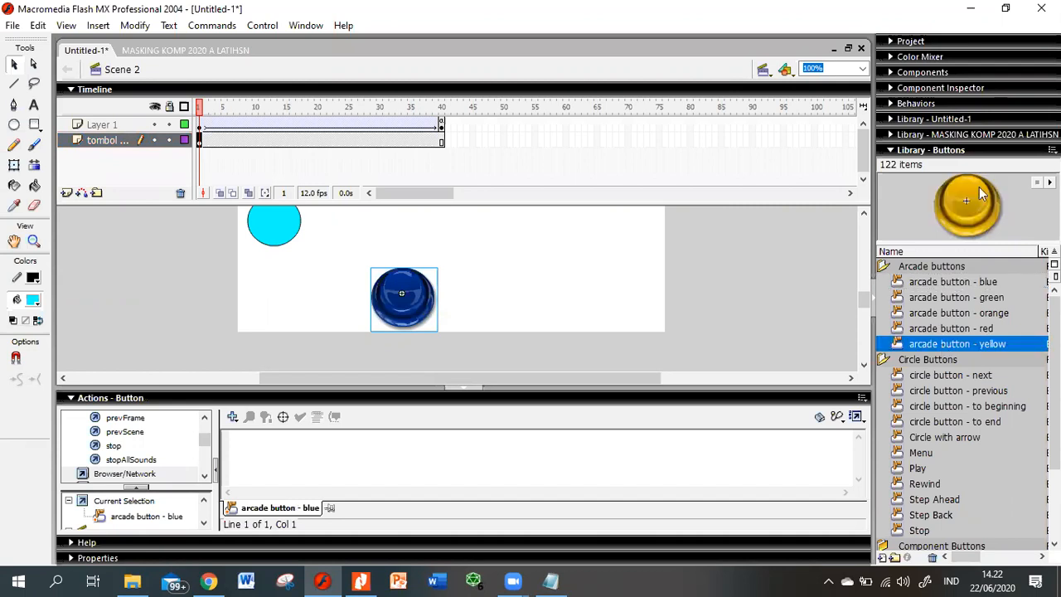
{"action": "left_click_drag", "start_coordinate": [935, 212], "coordinate": [510, 300]}
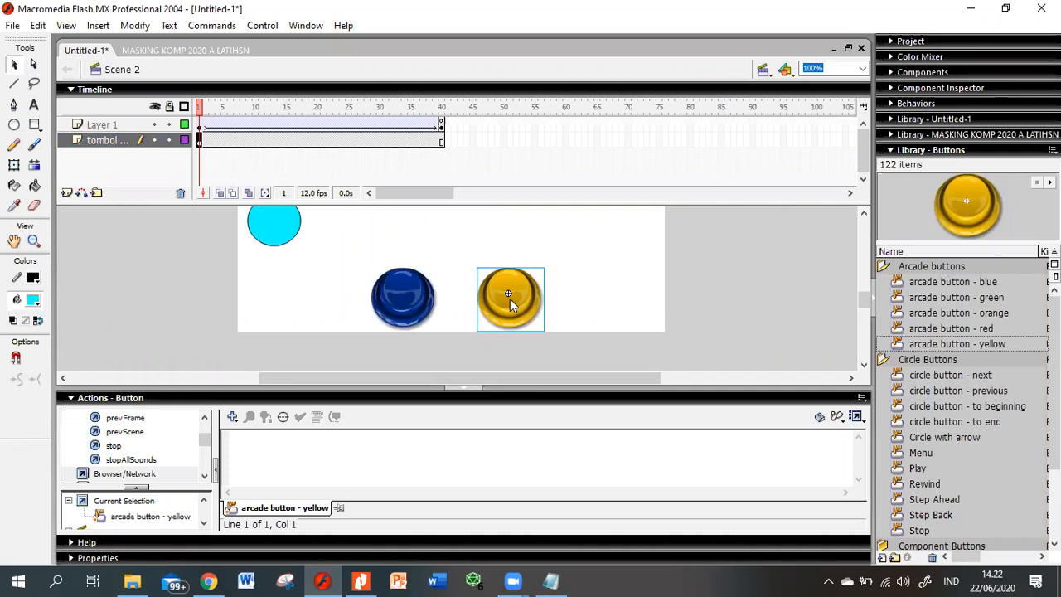
Test the movie with the green button in Scene 1 and the blue and yellow buttons in Scene 2, and close the preview
{"action": "left_click", "coordinate": [396, 304]}
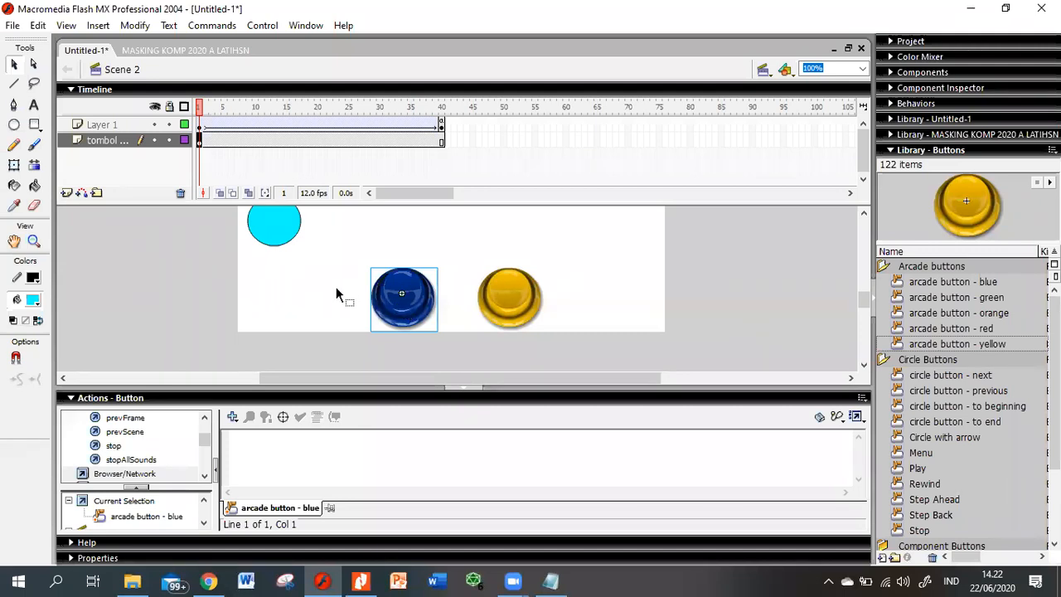
{"action": "key", "text": "ctrl+Return"}
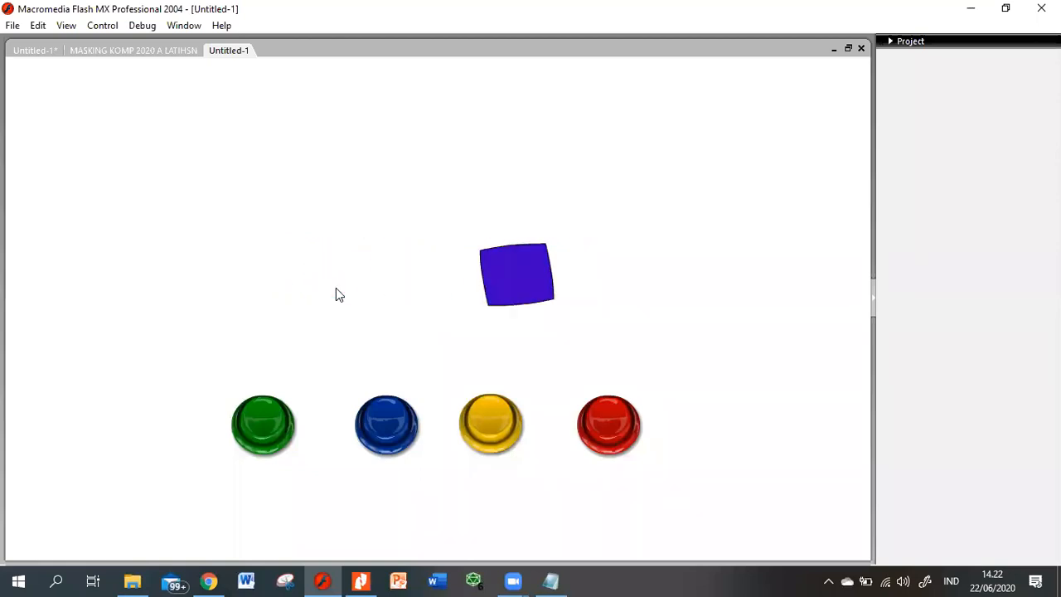
{"action": "left_click", "coordinate": [265, 427]}
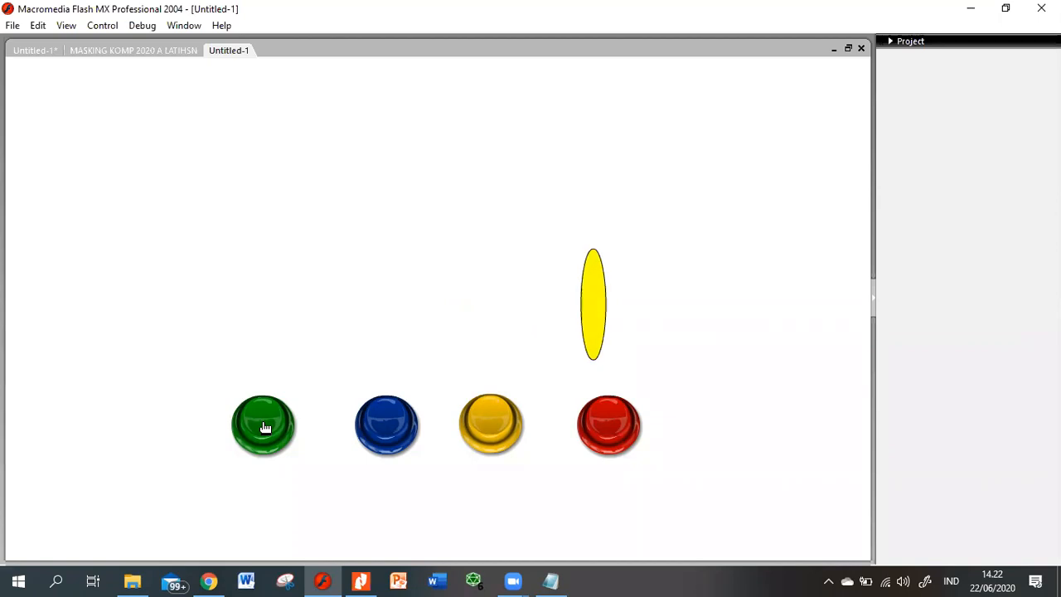
{"action": "left_click", "coordinate": [266, 426]}
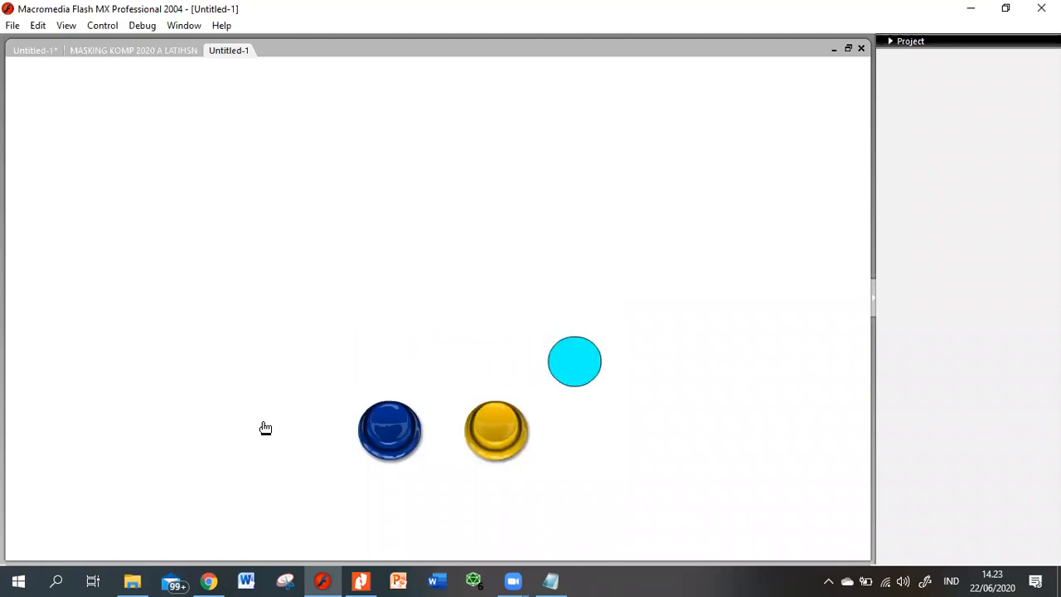
{"action": "left_click", "coordinate": [395, 446]}
{"action": "left_click", "coordinate": [512, 432]}
{"action": "left_click", "coordinate": [396, 434]}
{"action": "left_click", "coordinate": [496, 438]}
{"action": "key", "text": "ctrl+w"}
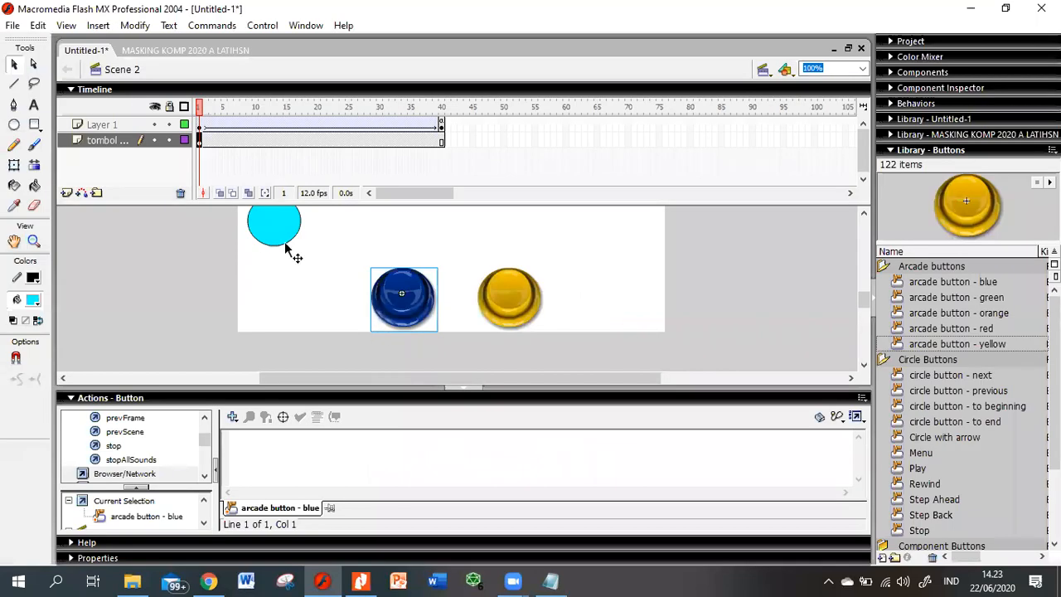
Add an on (release) event handler to the blue arcade button in Scene 2
{"action": "left_click", "coordinate": [232, 416]}
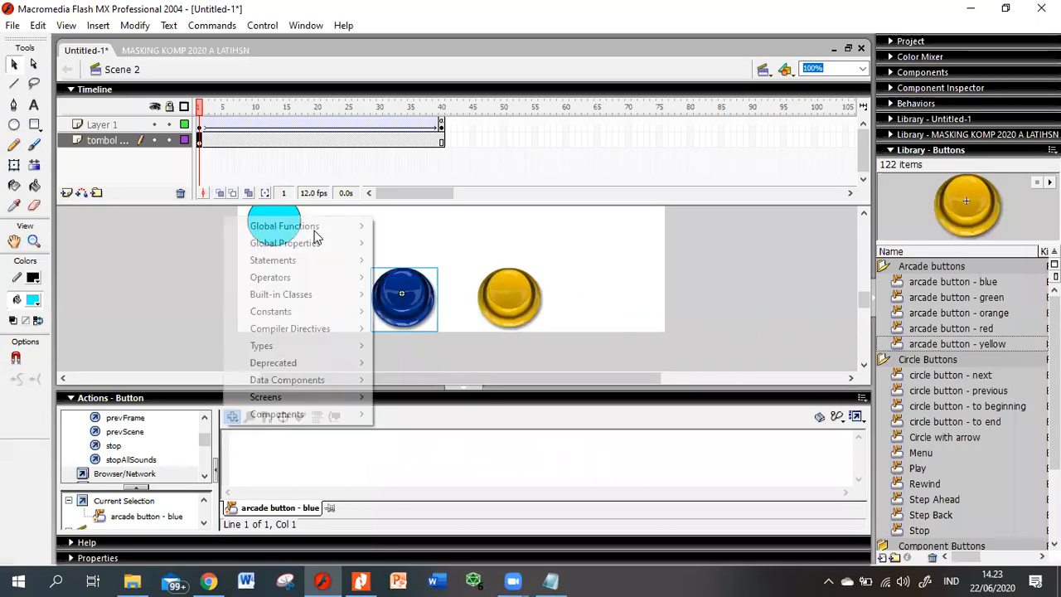
{"action": "mouse_move", "coordinate": [315, 229]}
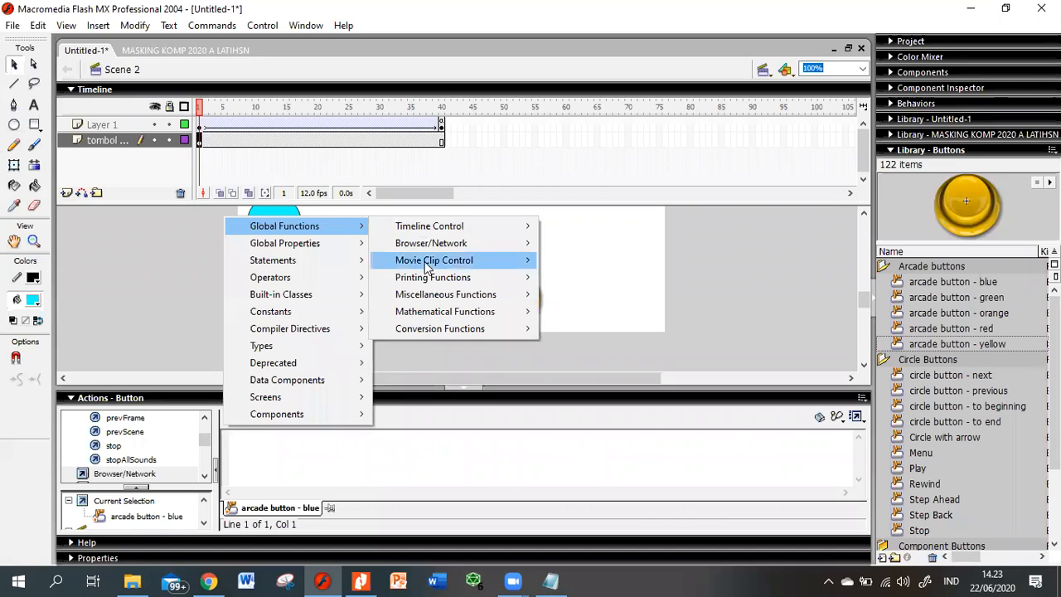
{"action": "mouse_move", "coordinate": [431, 262]}
{"action": "left_click", "coordinate": [591, 311]}
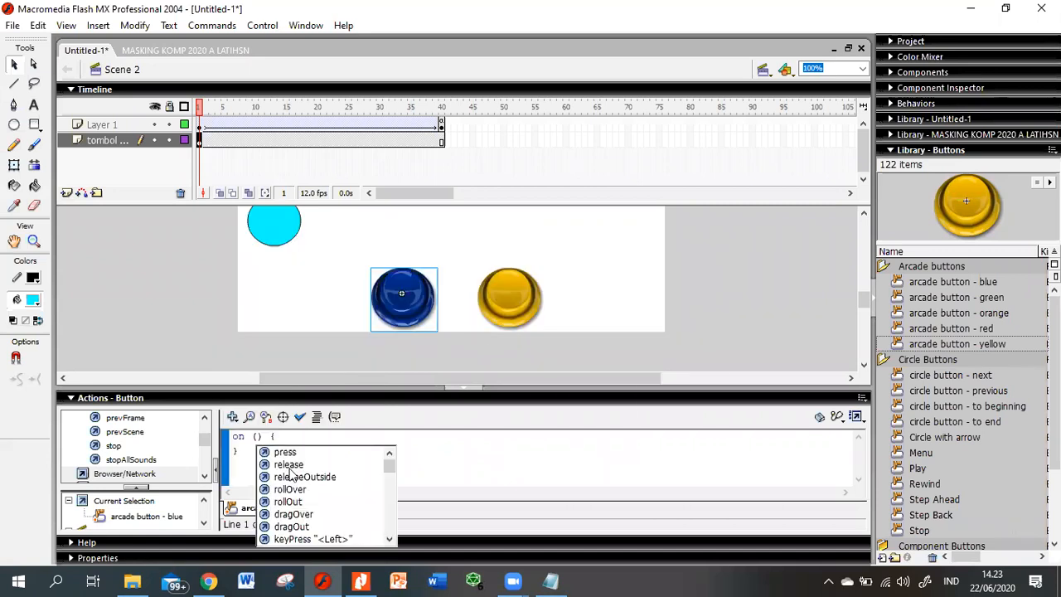
{"action": "double_click", "coordinate": [289, 467]}
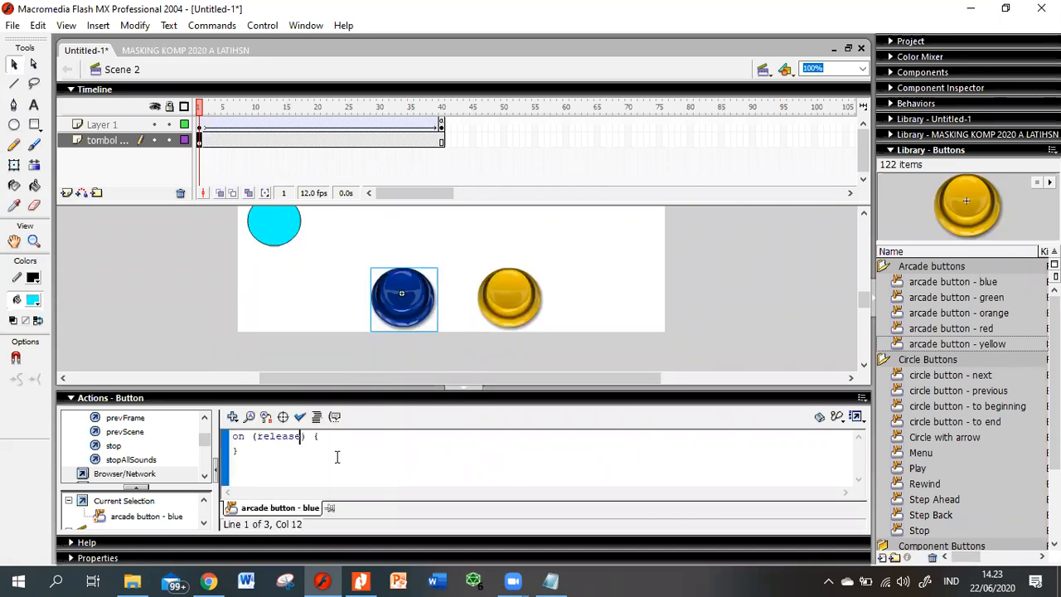
{"action": "key", "text": "End"}
Insert gotoAndPlay("Scene 1",1) inside the blue button's release handler
{"action": "scroll", "coordinate": [205, 441], "scroll_direction": "up", "scroll_amount": 2}
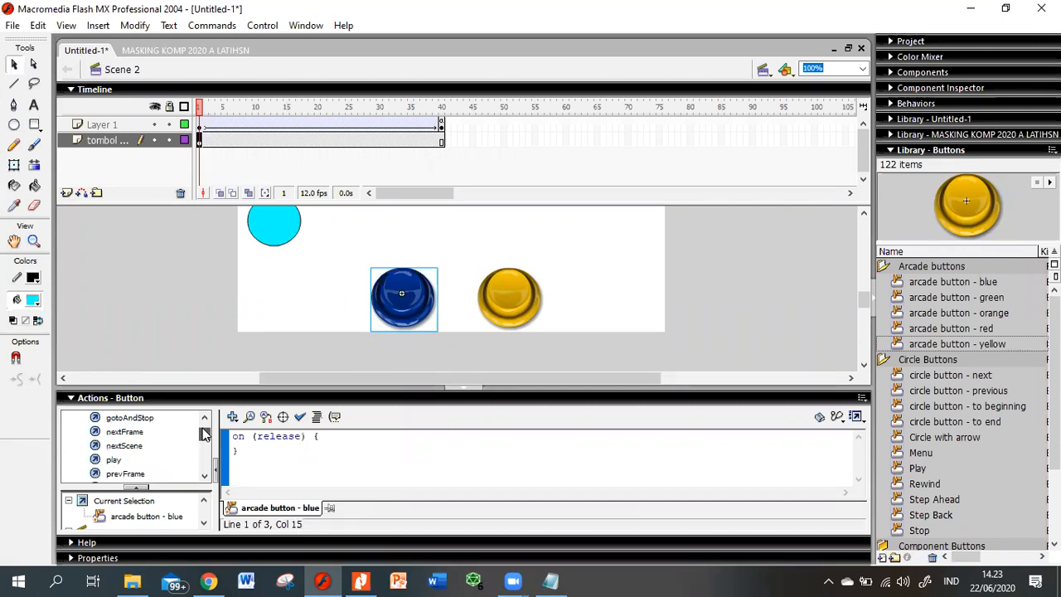
{"action": "scroll", "coordinate": [145, 437], "scroll_direction": "up", "scroll_amount": 1}
{"action": "left_click_drag", "start_coordinate": [145, 437], "coordinate": [396, 461]}
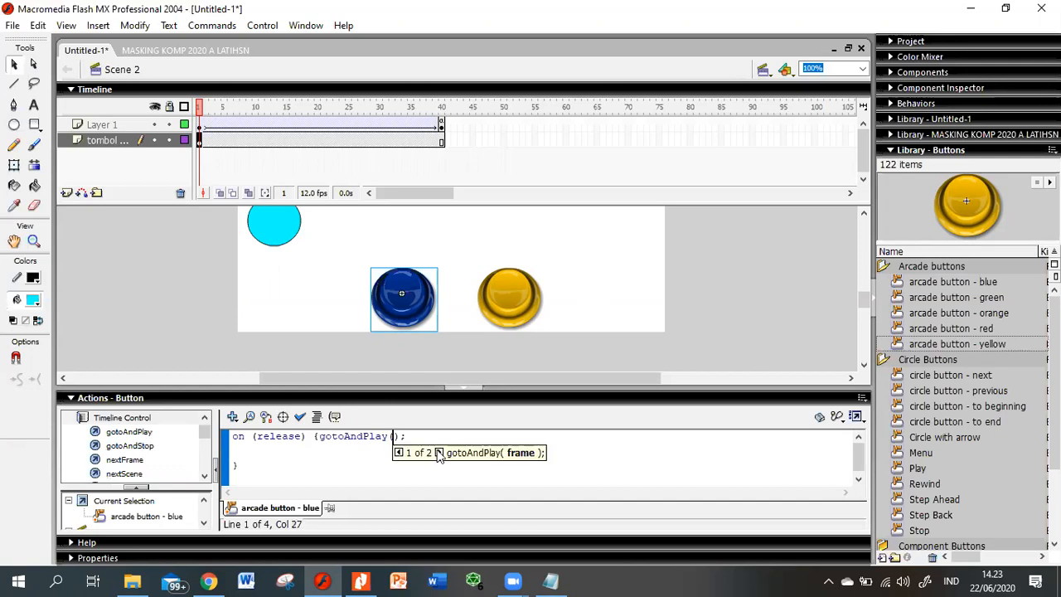
{"action": "left_click", "coordinate": [398, 452]}
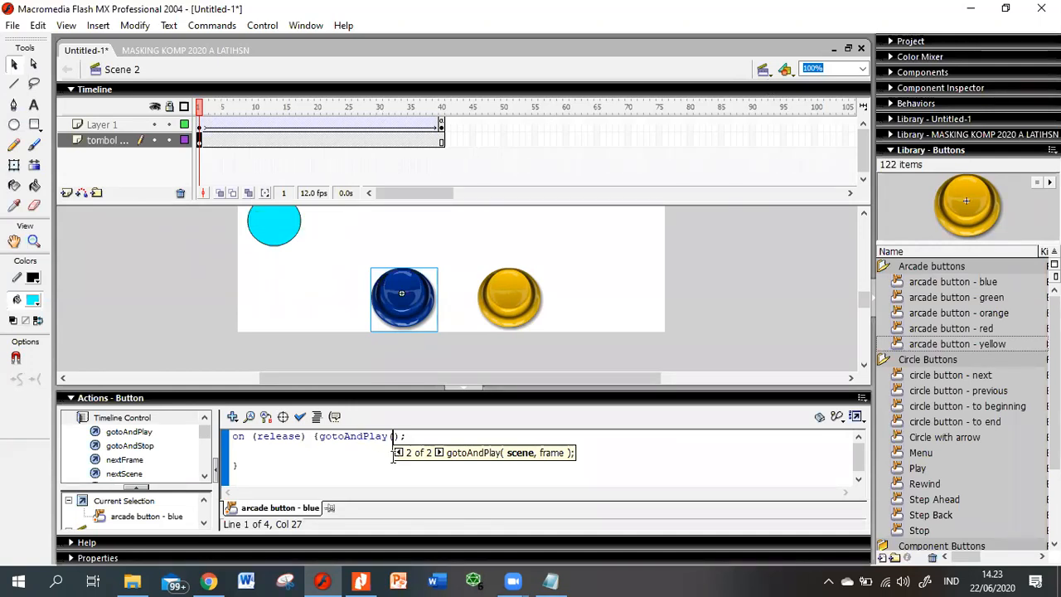
{"action": "type", "text": "\"S"}
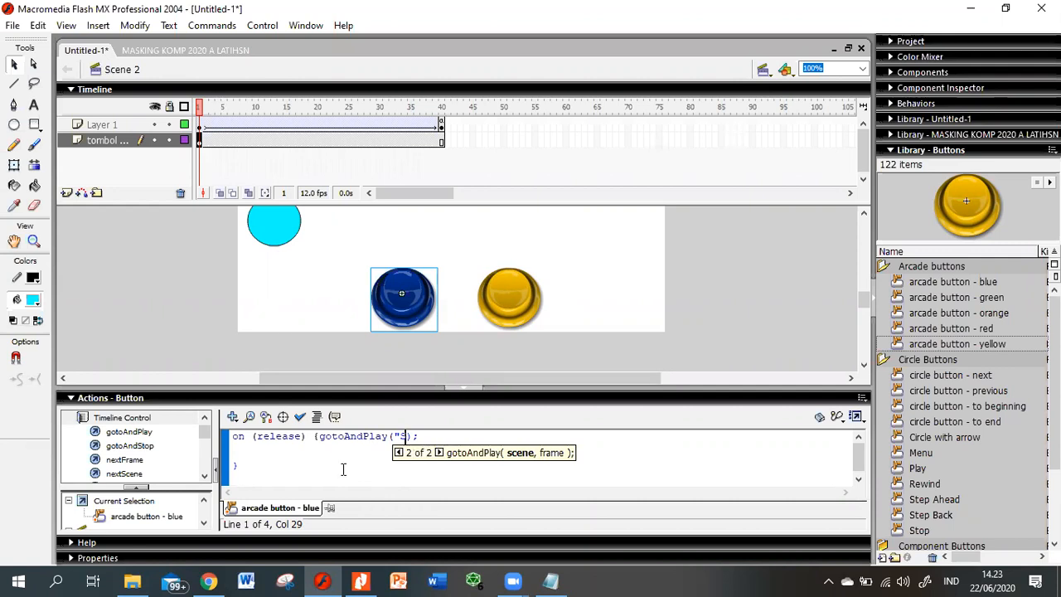
{"action": "type", "text": "cene 1\",1"}
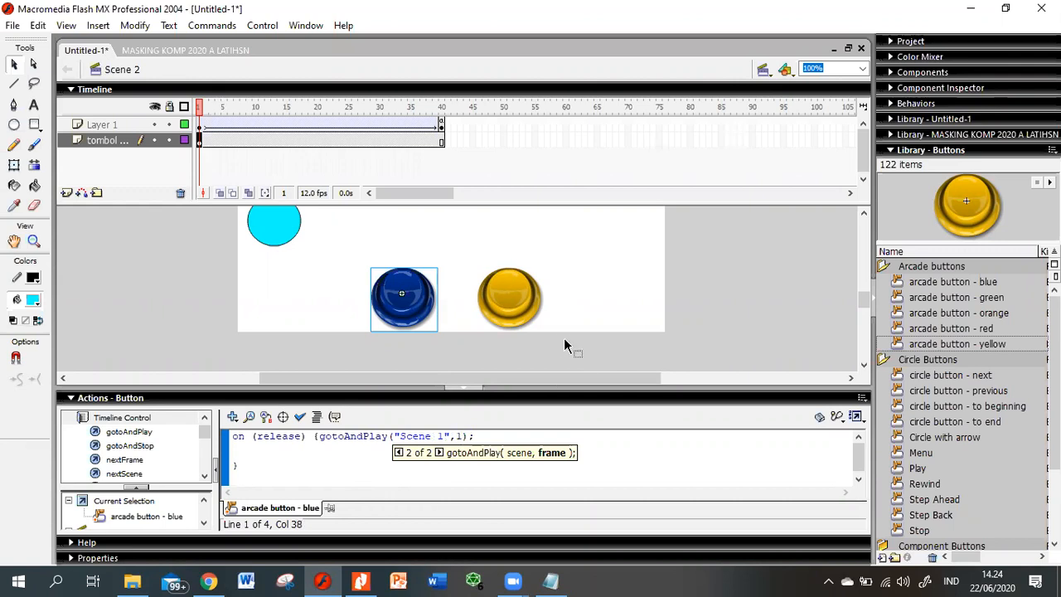
Add an on (release) event handler to the yellow arcade button in Scene 2
{"action": "left_click", "coordinate": [512, 294]}
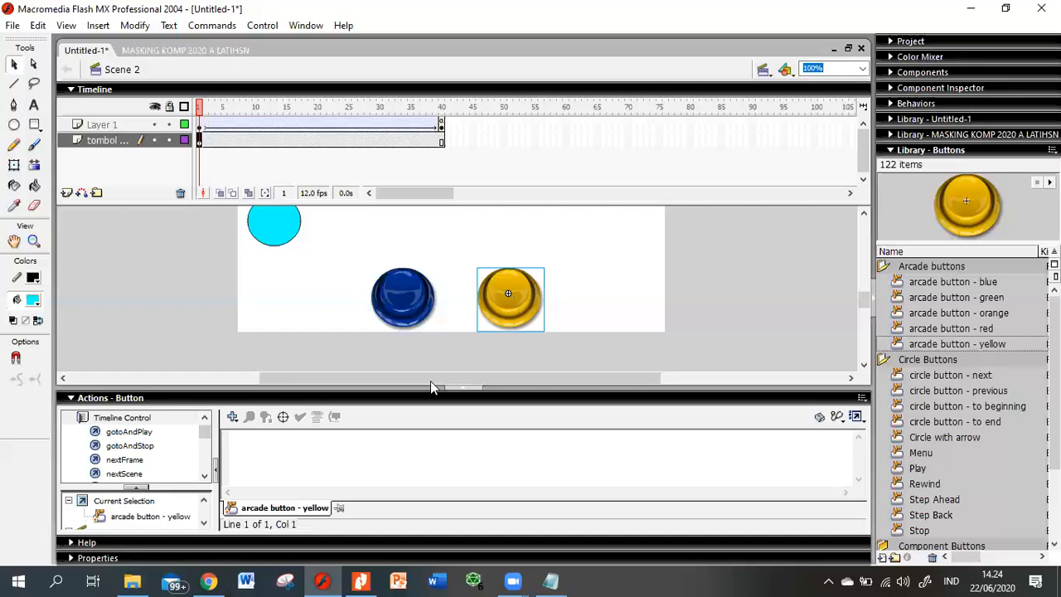
{"action": "left_click", "coordinate": [232, 417]}
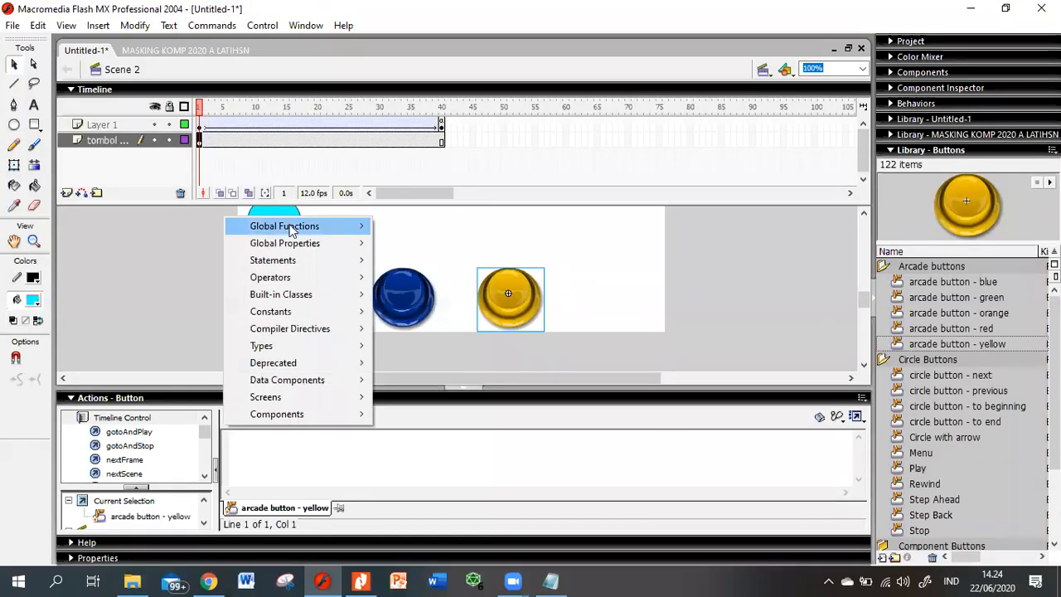
{"action": "mouse_move", "coordinate": [290, 230]}
{"action": "mouse_move", "coordinate": [418, 264]}
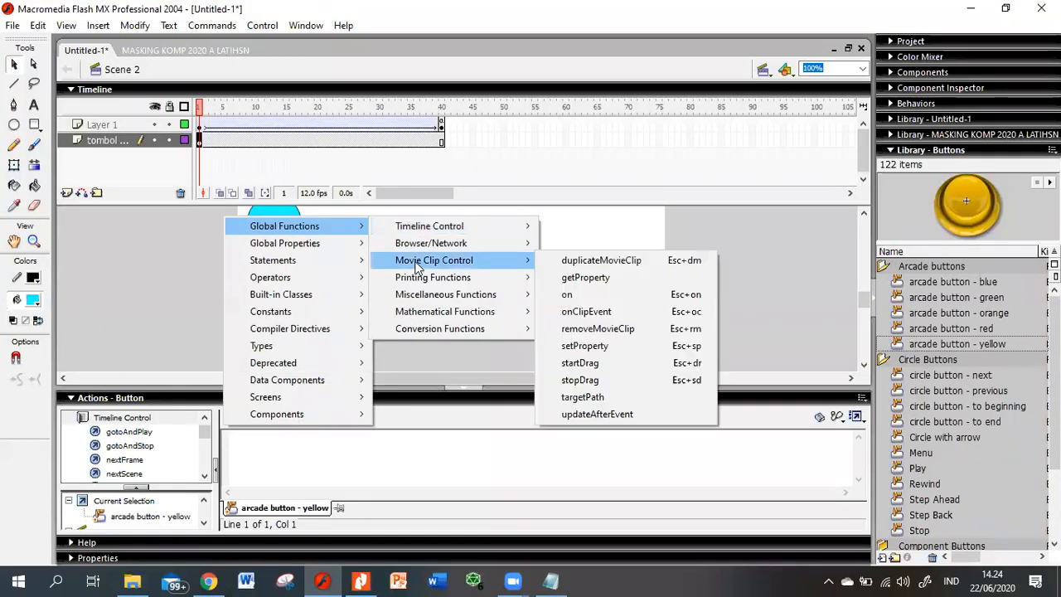
{"action": "left_click", "coordinate": [567, 295]}
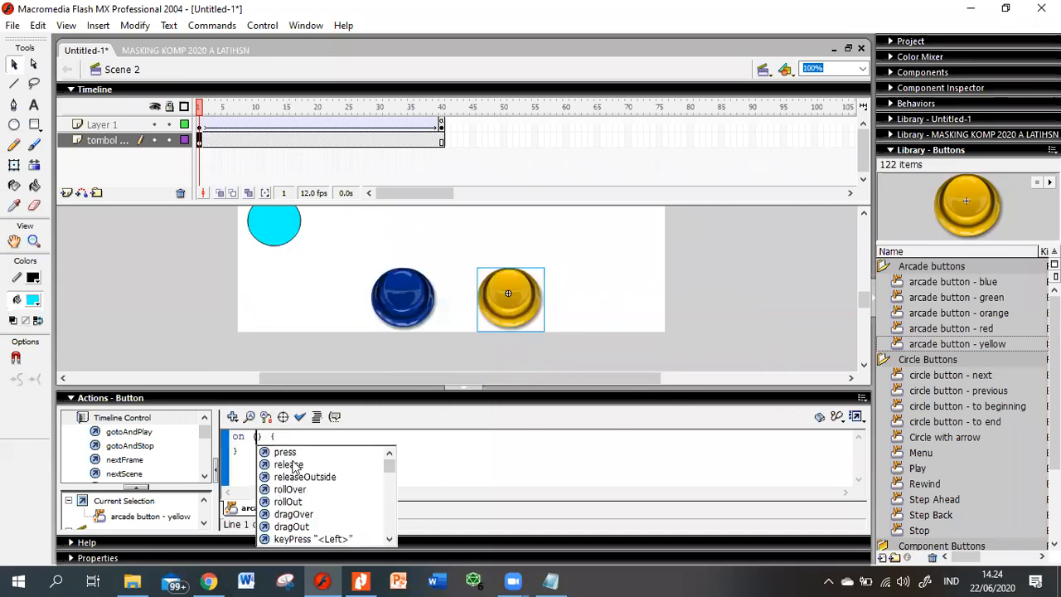
{"action": "double_click", "coordinate": [290, 464]}
Insert gotoAndStop("Scene 1",1) inside the yellow button's release handler
{"action": "left_click", "coordinate": [320, 436]}
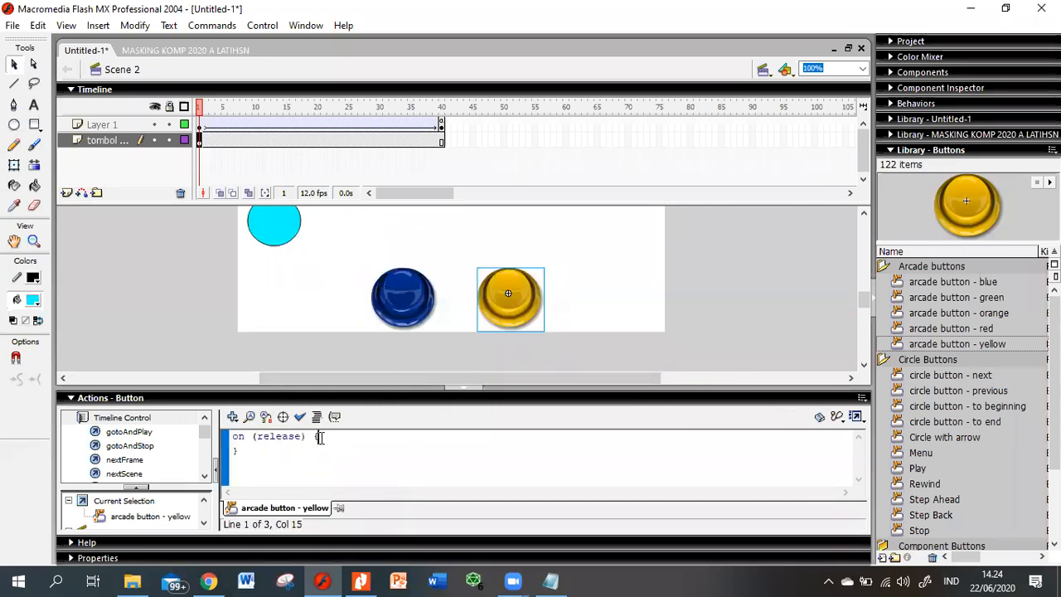
{"action": "double_click", "coordinate": [150, 450]}
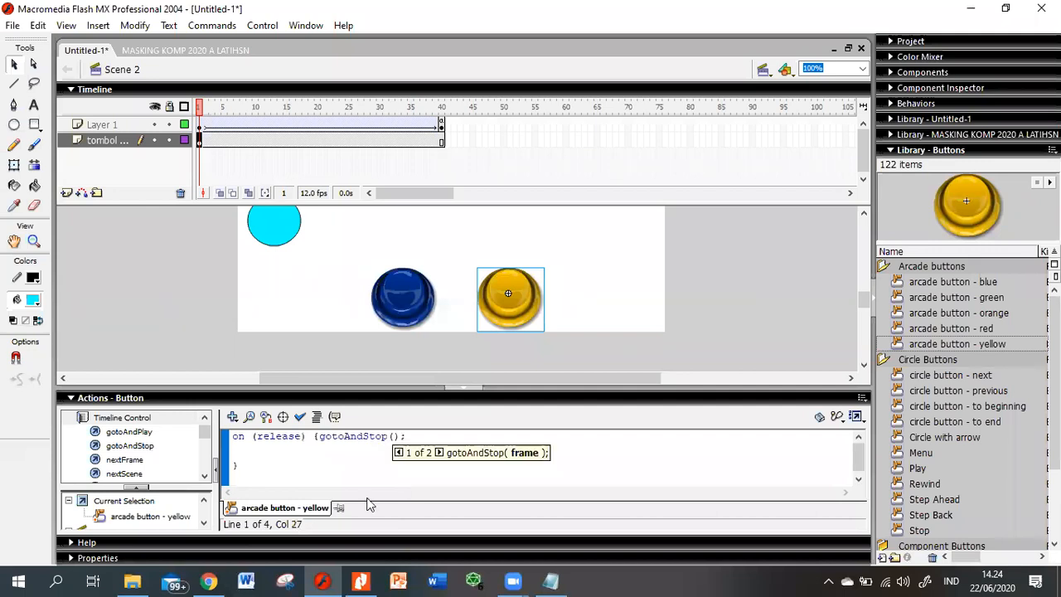
{"action": "type", "text": "\"Scene 1\","}
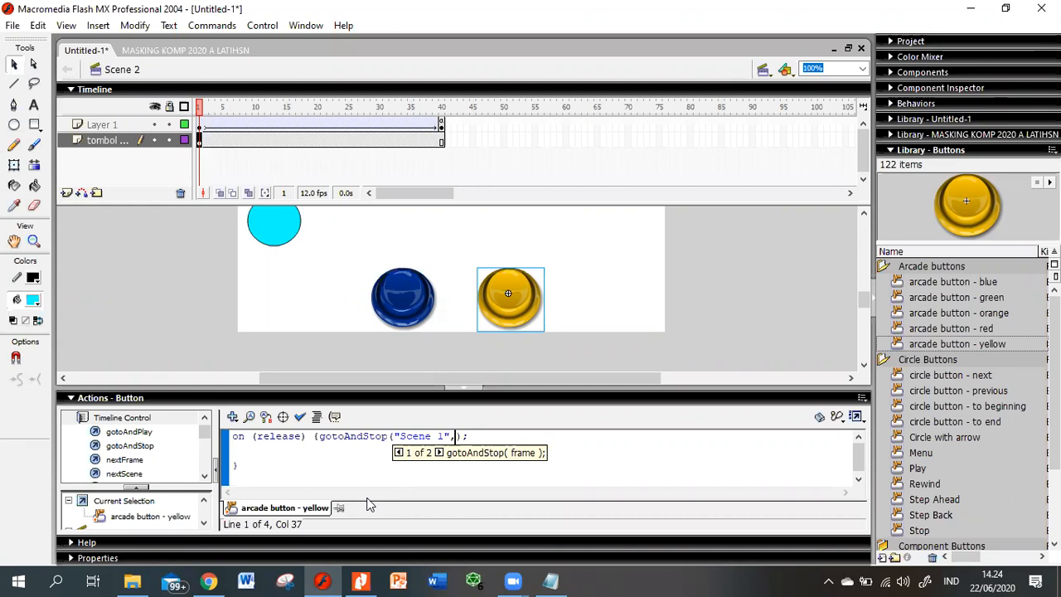
{"action": "type", "text": "1"}
Test the movie, trying the green, blue and yellow buttons in Scene 1 and the yellow button in Scene 2
{"action": "key", "text": "ctrl+Return"}
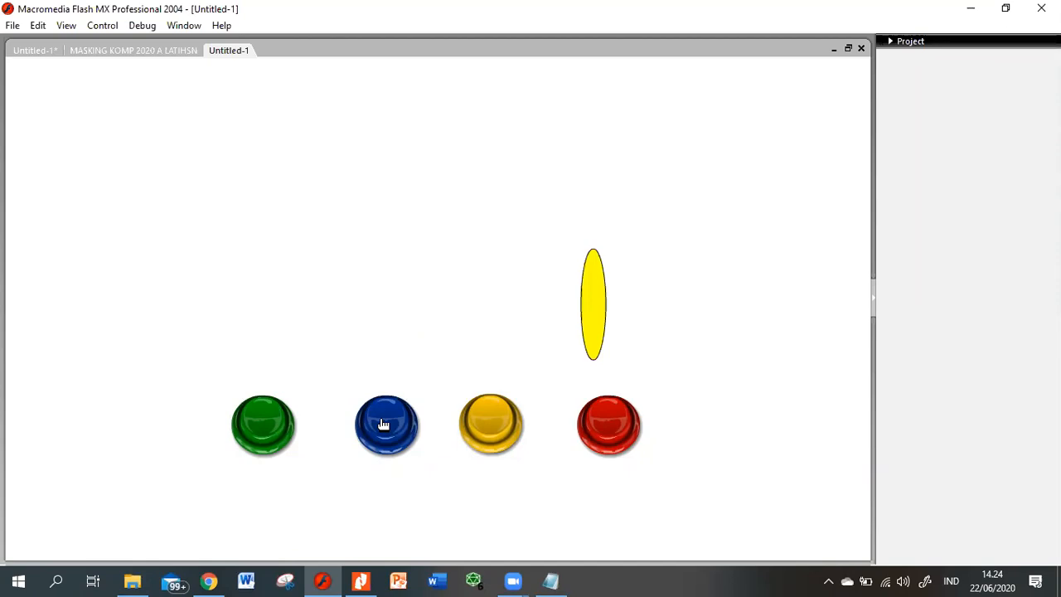
{"action": "left_click", "coordinate": [260, 432]}
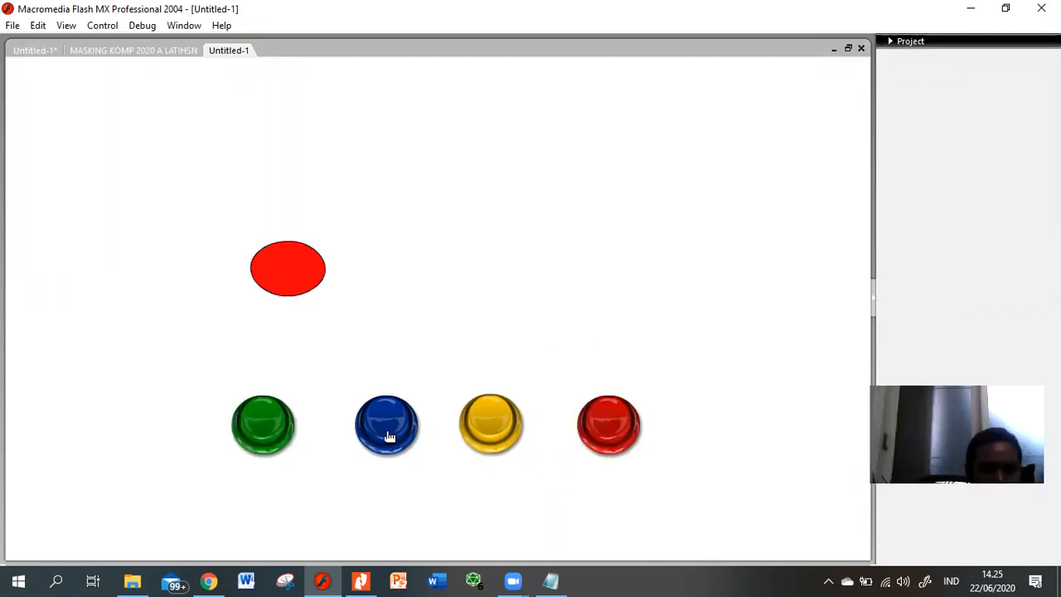
{"action": "left_click", "coordinate": [388, 437]}
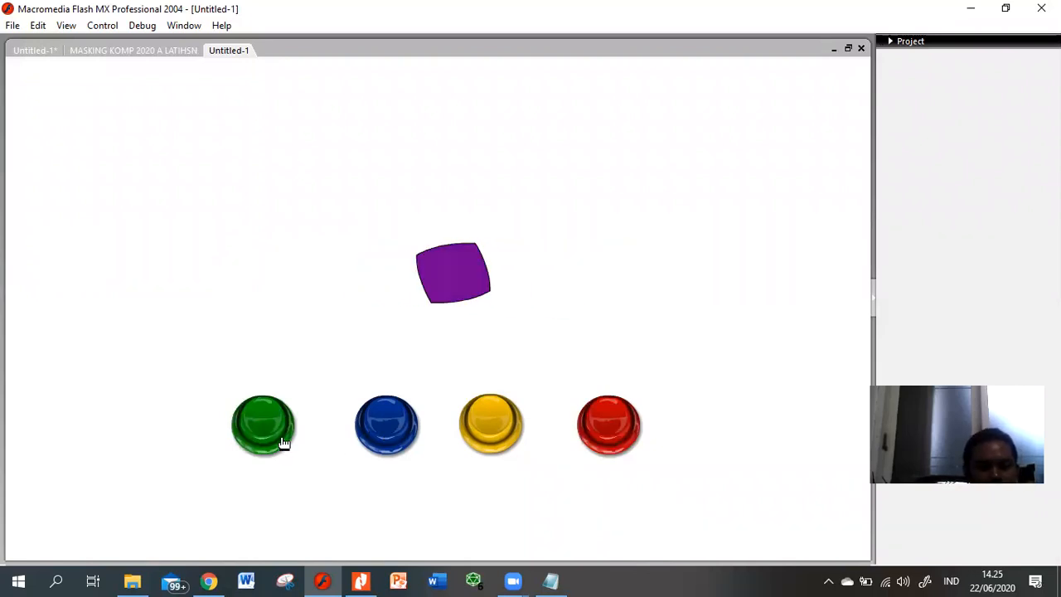
{"action": "left_click", "coordinate": [502, 426]}
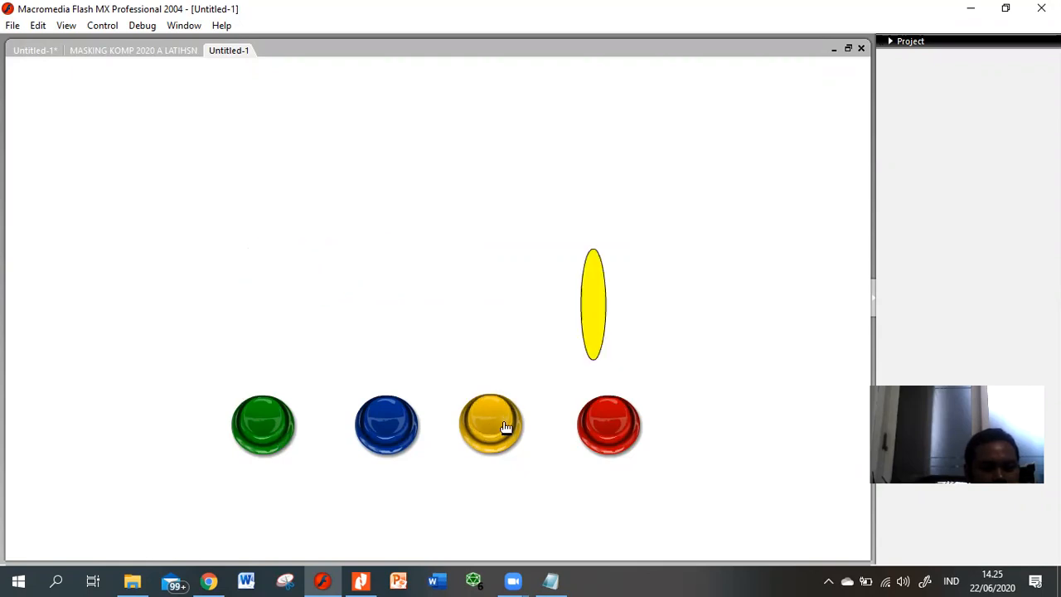
{"action": "left_click", "coordinate": [258, 419]}
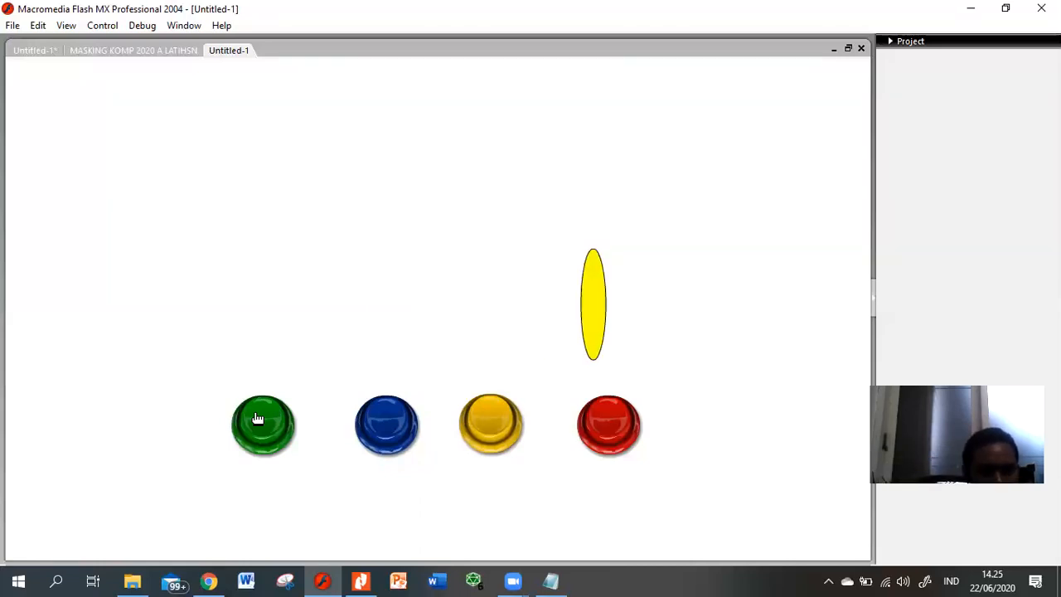
{"action": "left_click", "coordinate": [258, 418]}
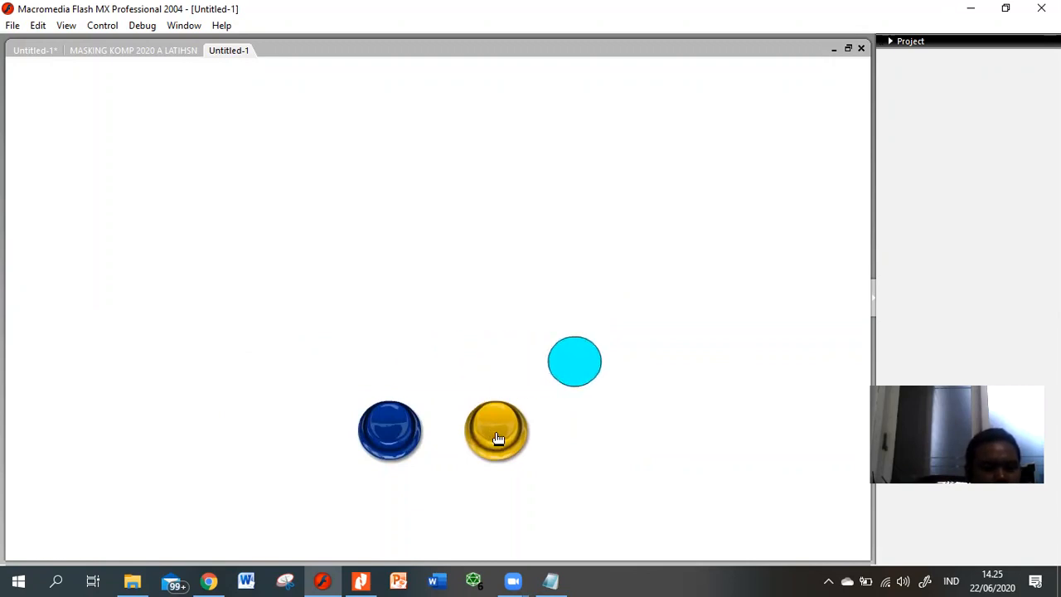
{"action": "left_click", "coordinate": [496, 437]}
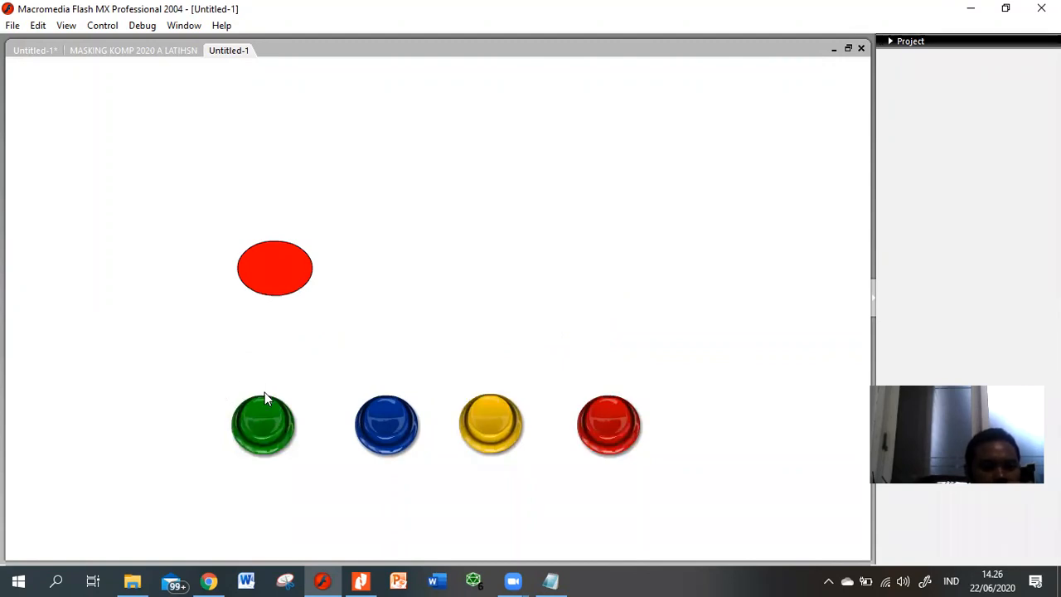
{"action": "left_click", "coordinate": [269, 424]}
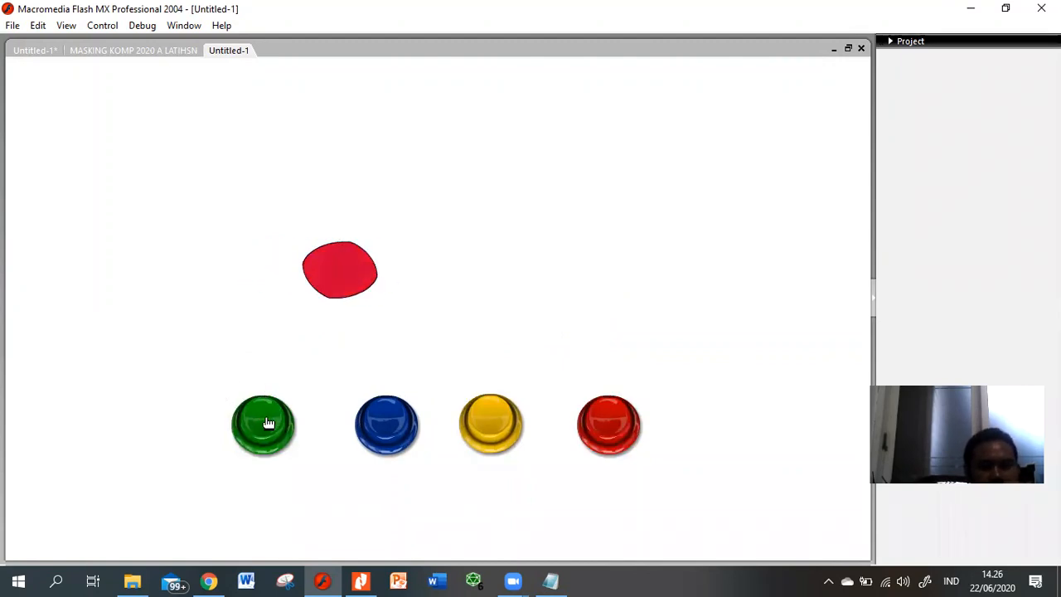